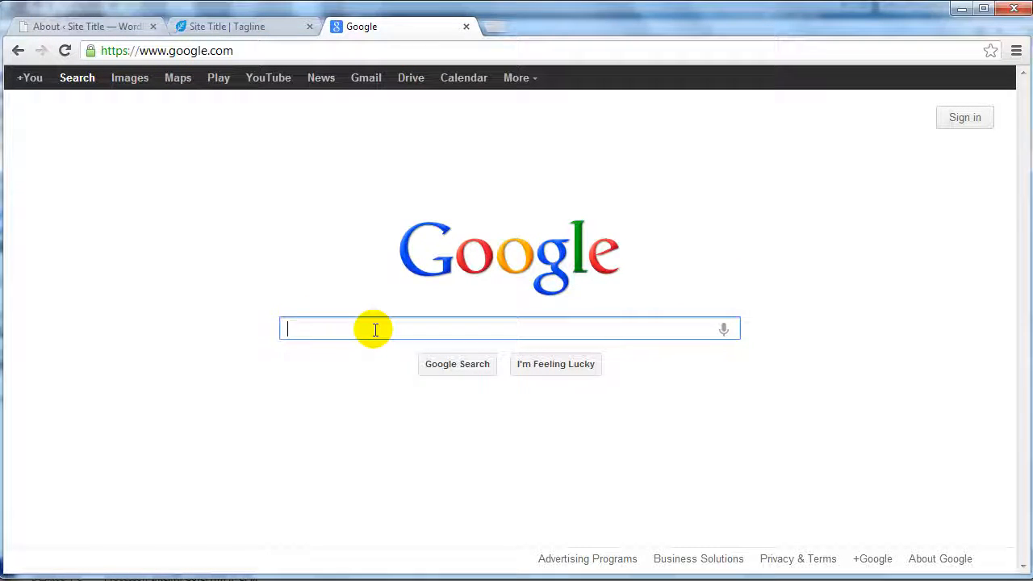
Search the web for Google Analytics and open its official website
{"action": "type", "text": "Google An"}
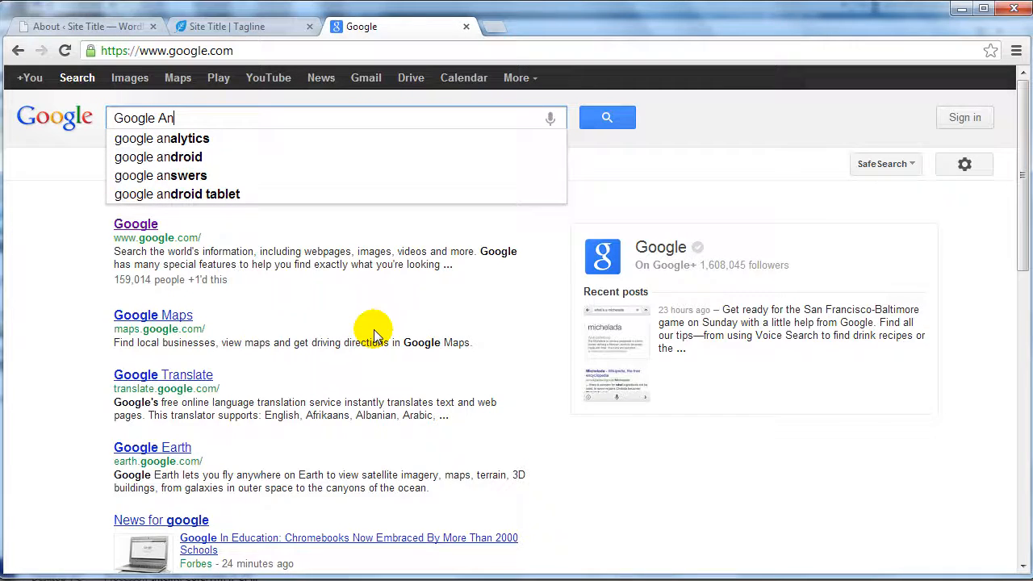
{"action": "type", "text": "alytics"}
{"action": "key", "text": "Return"}
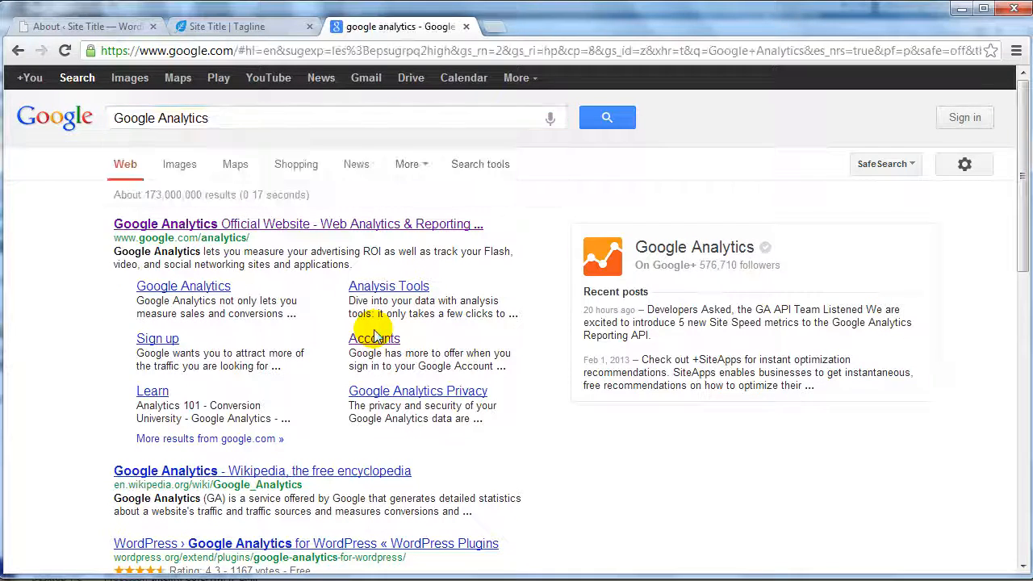
{"action": "left_click", "coordinate": [291, 222]}
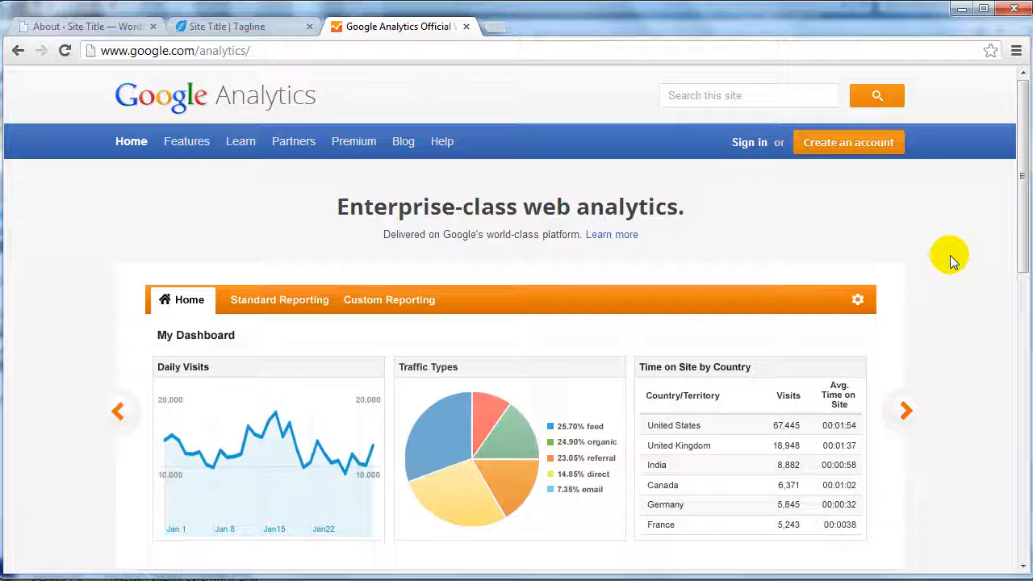
Look over the Google Analytics home page and sign in to the existing account
{"action": "scroll", "coordinate": [950, 255], "scroll_direction": "down", "scroll_amount": 2}
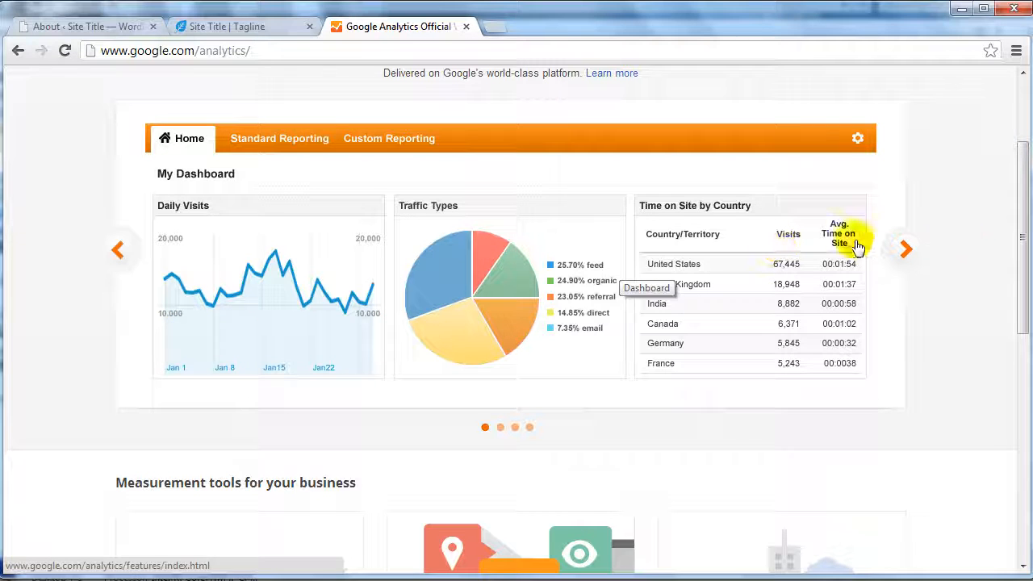
{"action": "scroll", "coordinate": [950, 282], "scroll_direction": "down", "scroll_amount": 4}
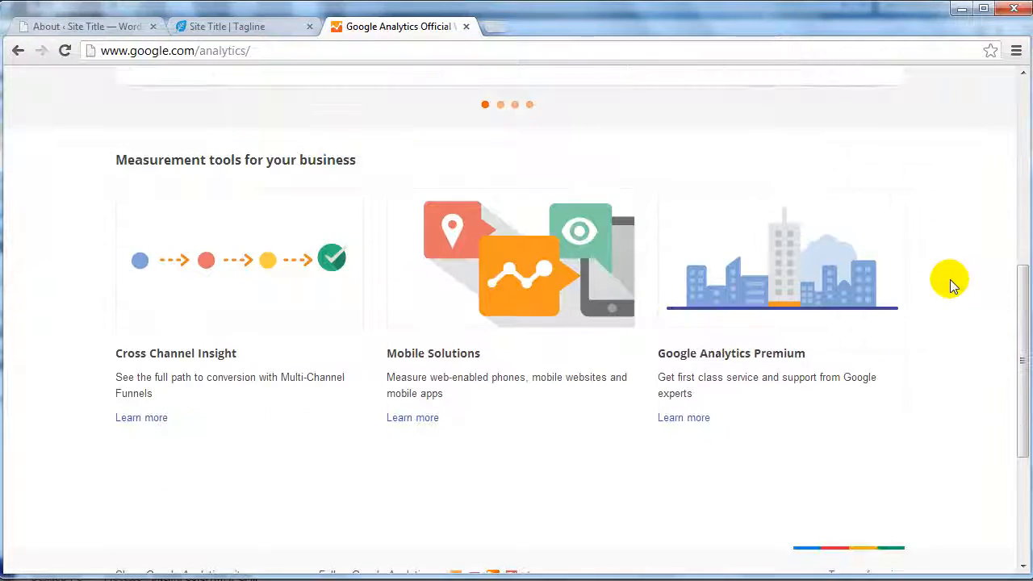
{"action": "scroll", "coordinate": [950, 279], "scroll_direction": "up", "scroll_amount": 5}
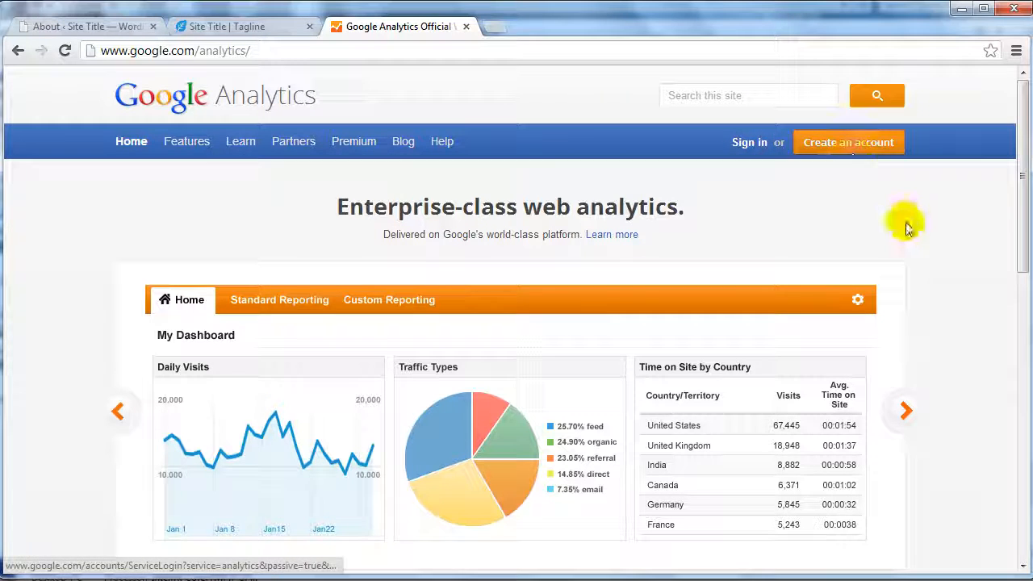
{"action": "left_click", "coordinate": [743, 142]}
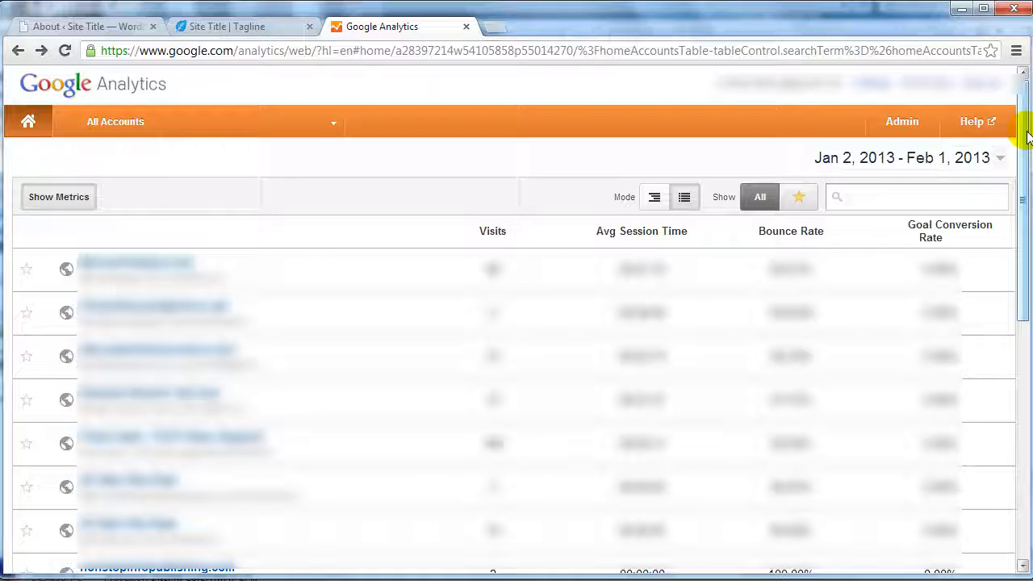
Open the account administration and start adding a new account
{"action": "left_click", "coordinate": [904, 122]}
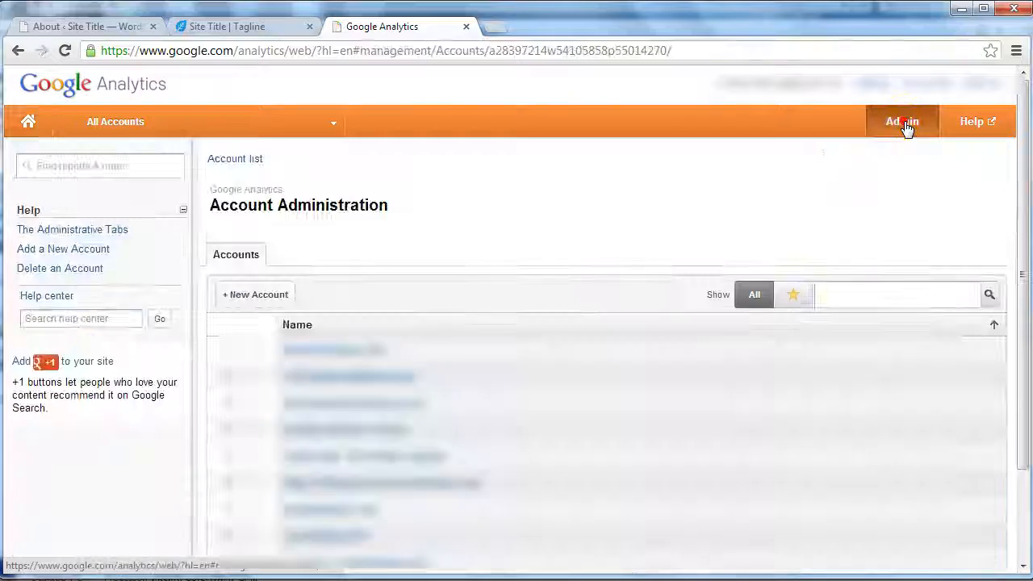
{"action": "key", "text": "ctrl+plus"}
{"action": "key", "text": "ctrl+plus"}
{"action": "key", "text": "ctrl+plus"}
{"action": "key", "text": "ctrl+plus"}
{"action": "key", "text": "ctrl+plus"}
{"action": "key", "text": "ctrl+plus"}
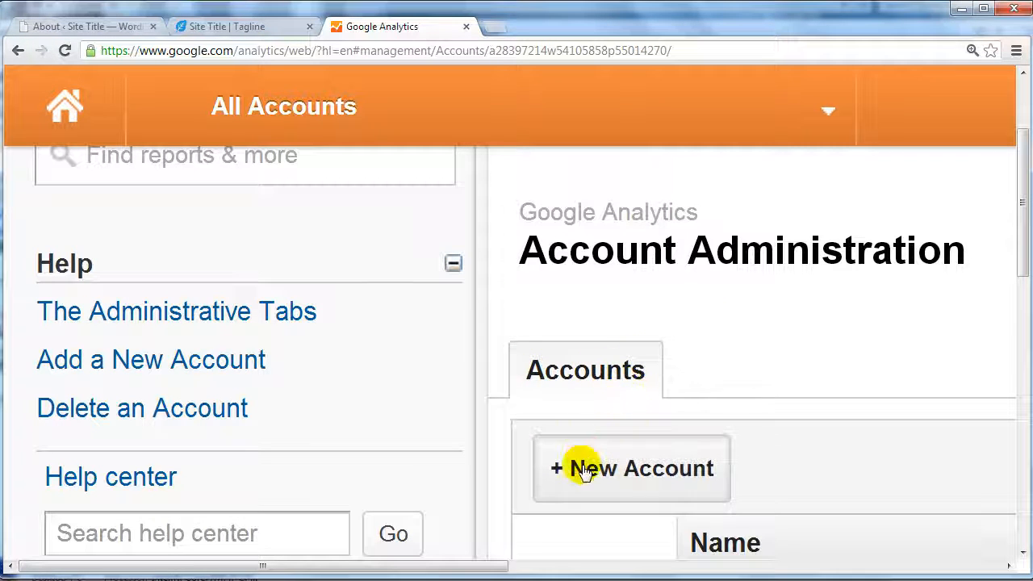
{"action": "left_click", "coordinate": [681, 471]}
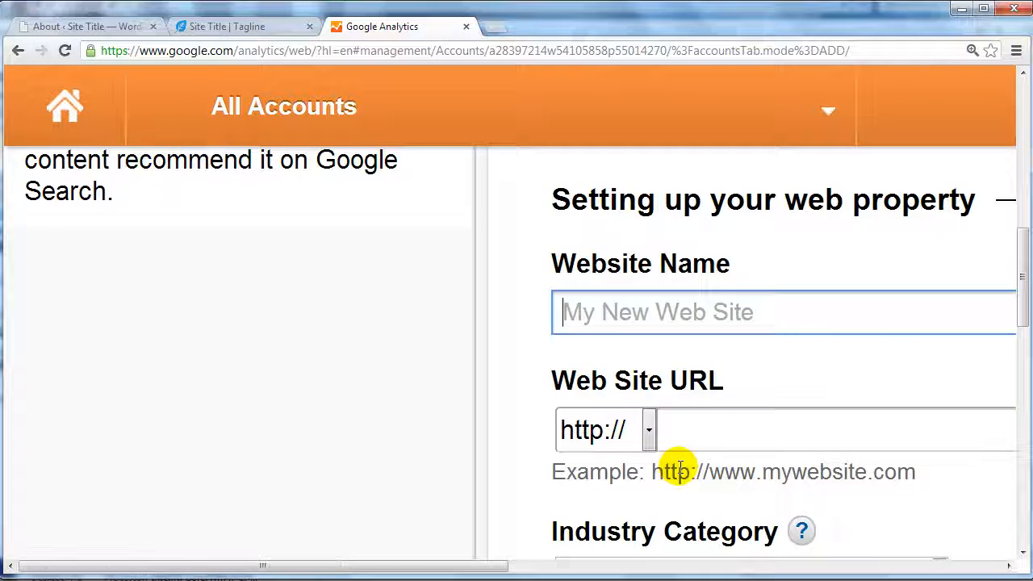
Enter Internet Profits University as the website name for the new web property
{"action": "key", "text": "ctrl+0"}
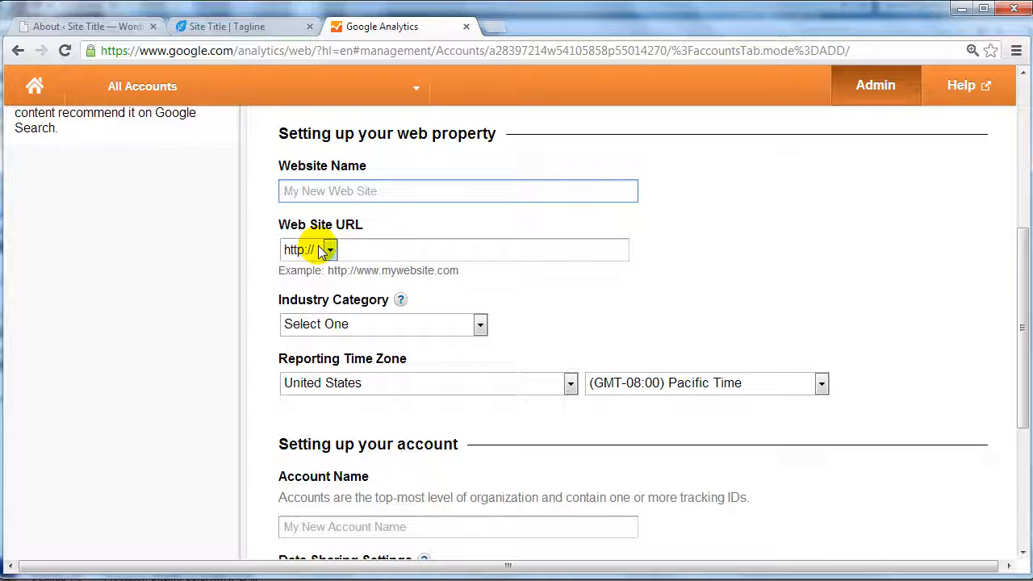
{"action": "left_click", "coordinate": [421, 248]}
{"action": "left_click", "coordinate": [392, 324]}
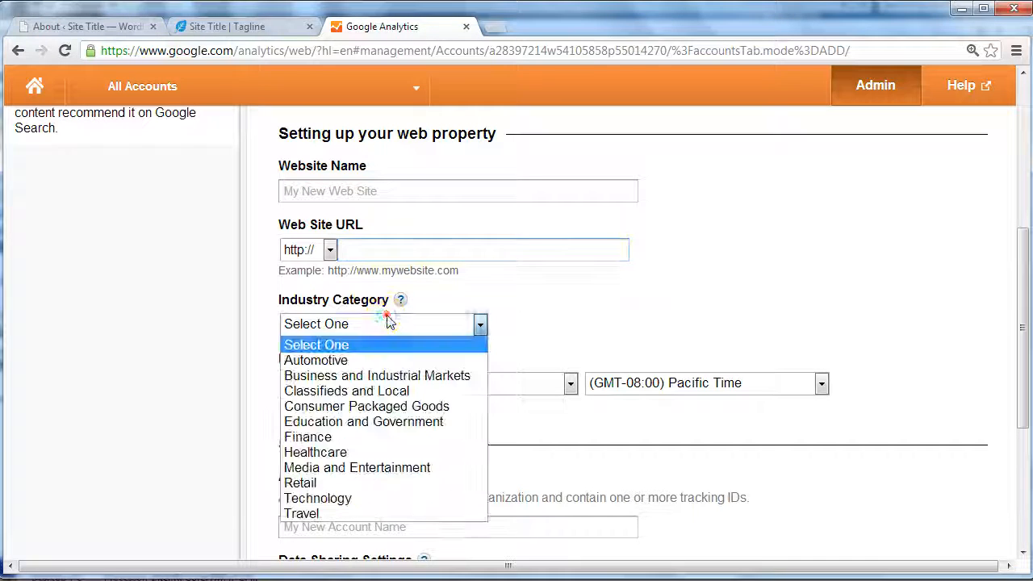
{"action": "left_click", "coordinate": [397, 190]}
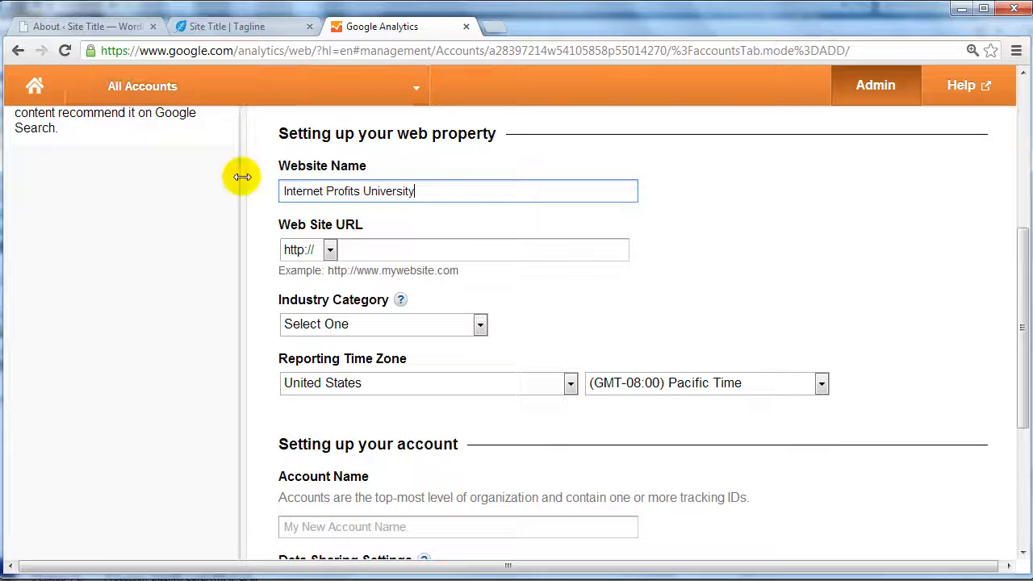
{"action": "left_click", "coordinate": [435, 250]}
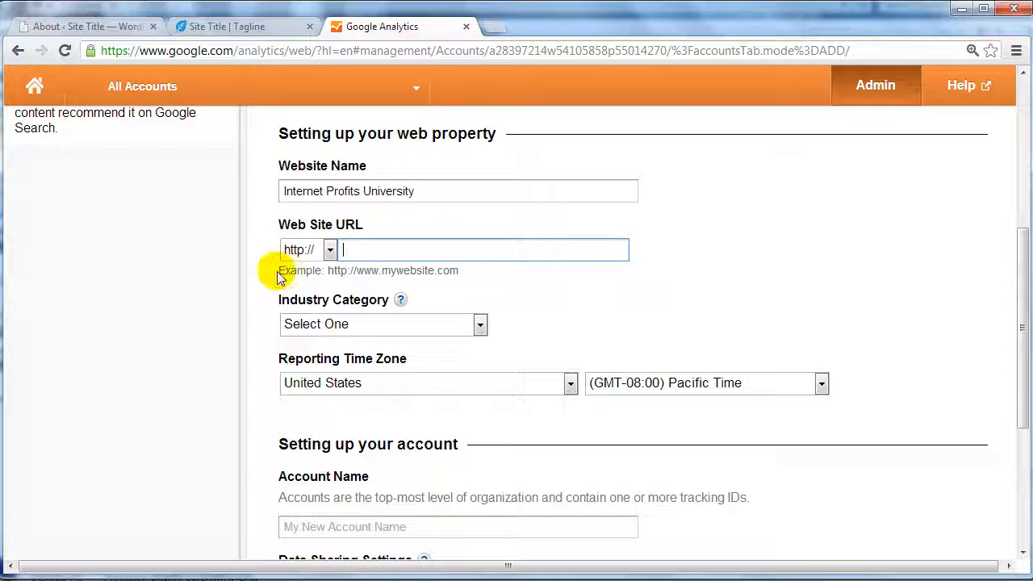
{"action": "left_click_drag", "start_coordinate": [282, 272], "coordinate": [361, 268]}
{"action": "left_click", "coordinate": [362, 268]}
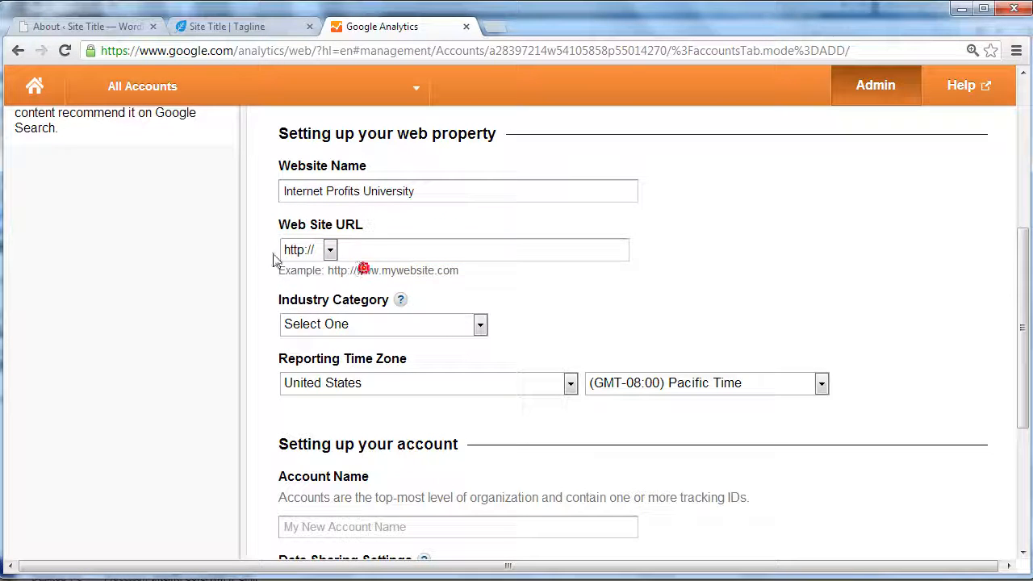
{"action": "left_click", "coordinate": [405, 248]}
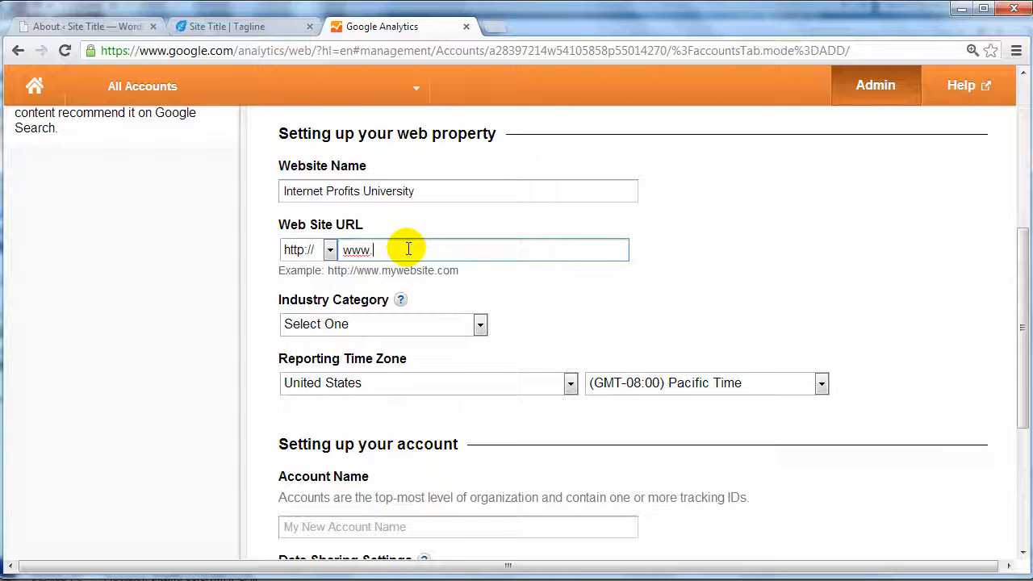
{"action": "type", "text": "www."}
{"action": "type", "text": "http://internetprofitsuniversity.com/"}
{"action": "left_click", "coordinate": [402, 248]}
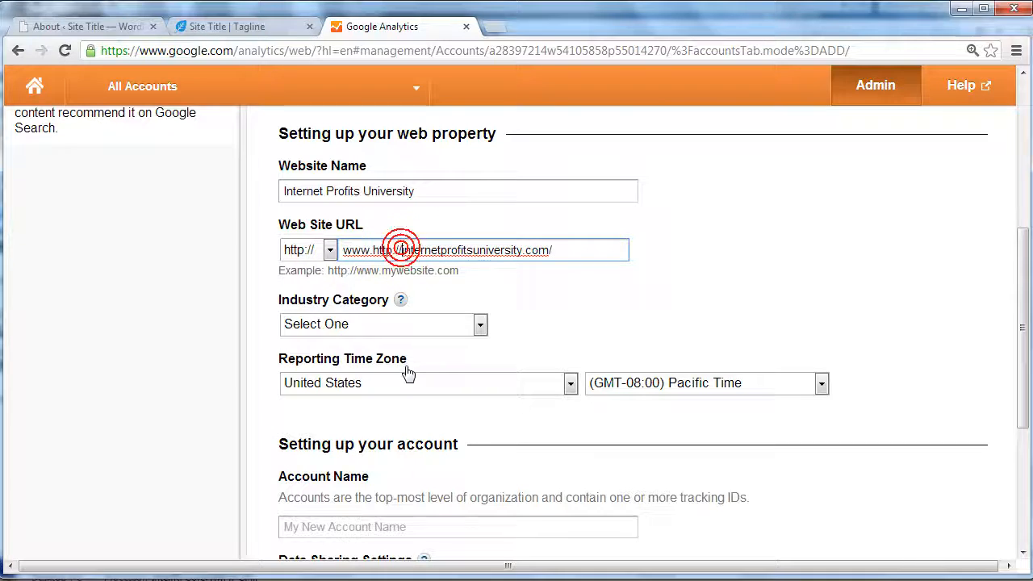
{"action": "key", "text": "BackSpace"}
{"action": "key", "text": "BackSpace"}
{"action": "key", "text": "BackSpace"}
{"action": "key", "text": "BackSpace"}
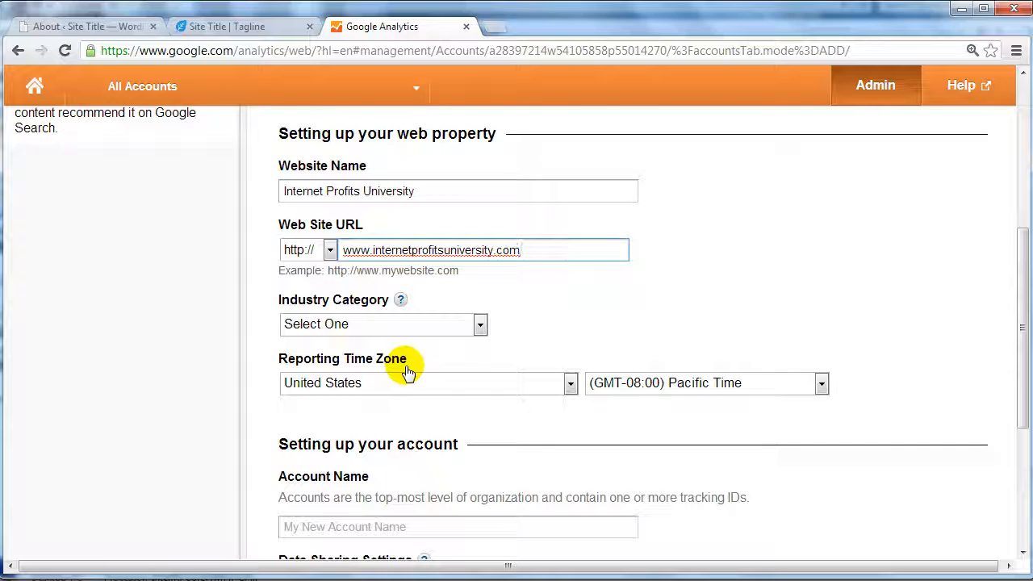
{"action": "left_click", "coordinate": [638, 311]}
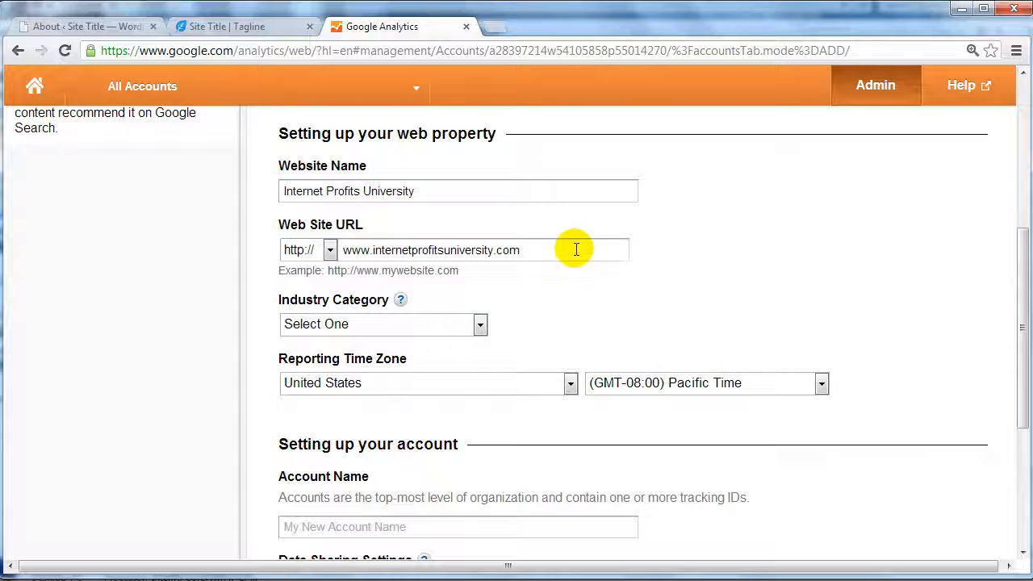
Set the industry category to Business and Industrial Markets and the United States reporting time zone to (GMT-05:00) Eastern Time
{"action": "left_click", "coordinate": [479, 324]}
{"action": "left_click", "coordinate": [424, 372]}
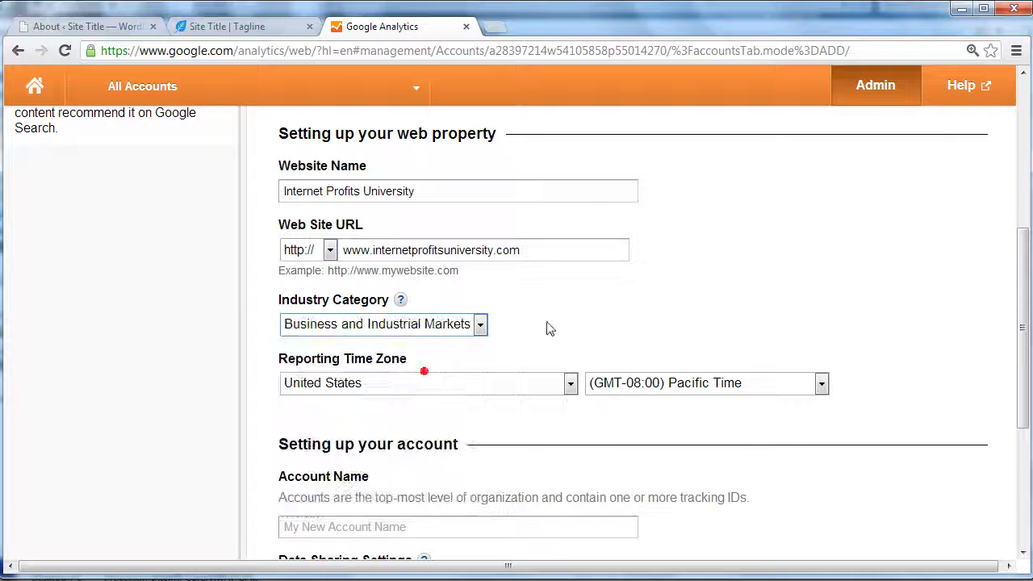
{"action": "scroll", "coordinate": [557, 322], "scroll_direction": "down", "scroll_amount": 1}
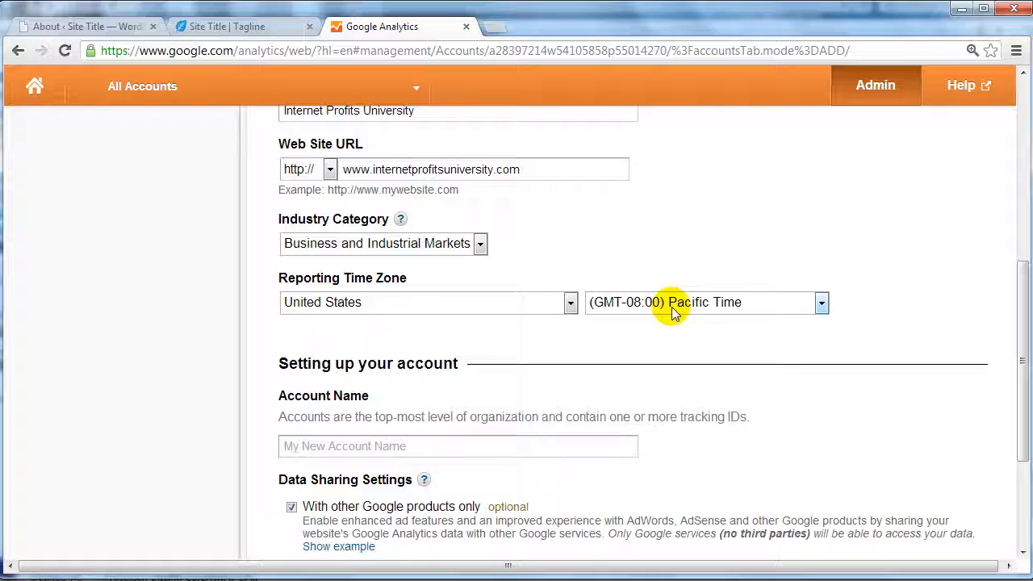
{"action": "left_click", "coordinate": [796, 304]}
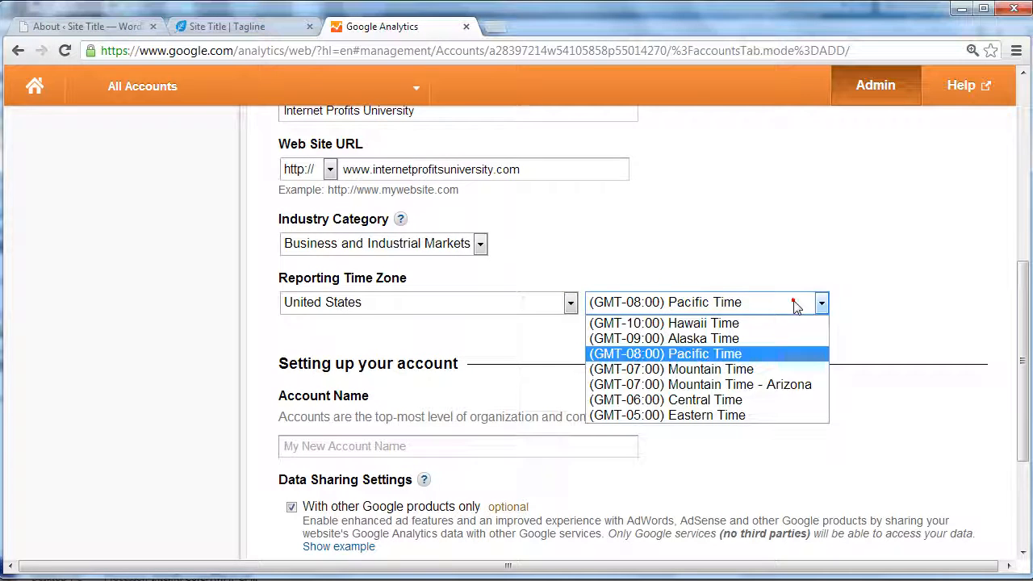
{"action": "left_click", "coordinate": [751, 416]}
Name the new account Internet Profits University
{"action": "scroll", "coordinate": [442, 362], "scroll_direction": "down", "scroll_amount": 1}
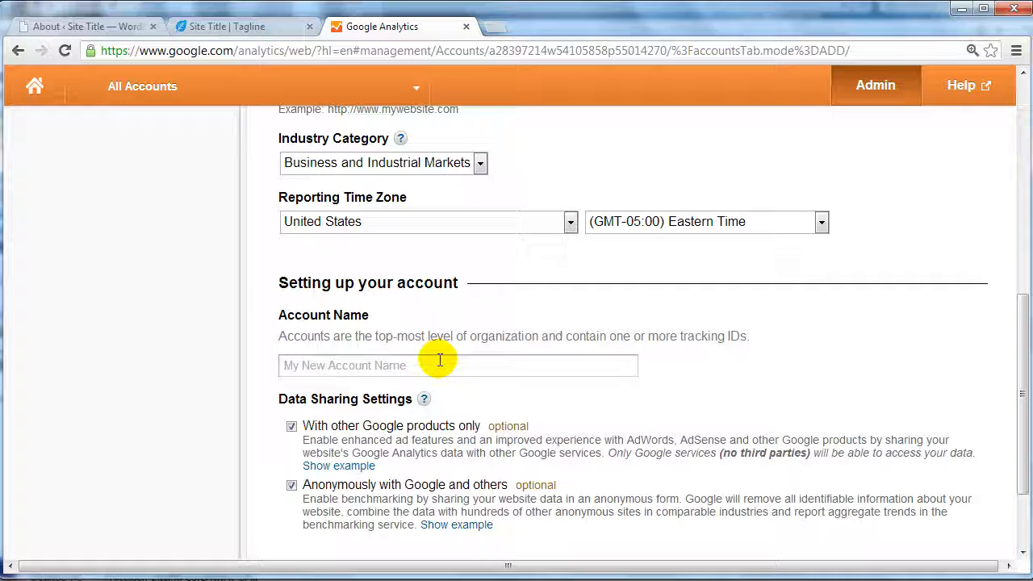
{"action": "left_click", "coordinate": [440, 365]}
{"action": "type", "text": "Internet Profits University"}
Request the tracking ID and accept the Google Analytics terms of service for the United States
{"action": "scroll", "coordinate": [436, 360], "scroll_direction": "down", "scroll_amount": 1}
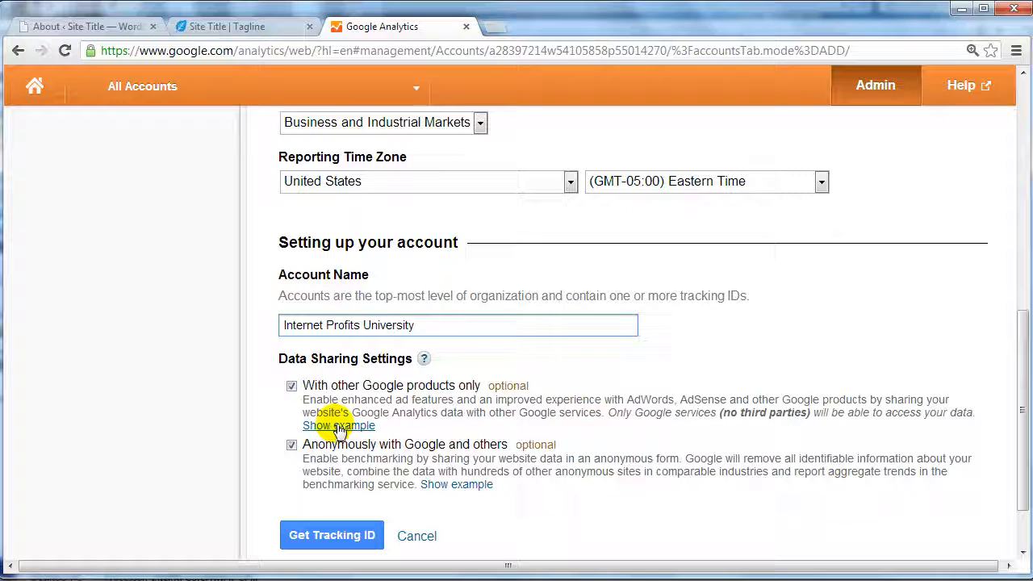
{"action": "left_click", "coordinate": [335, 536]}
{"action": "scroll", "coordinate": [606, 377], "scroll_direction": "down", "scroll_amount": 5}
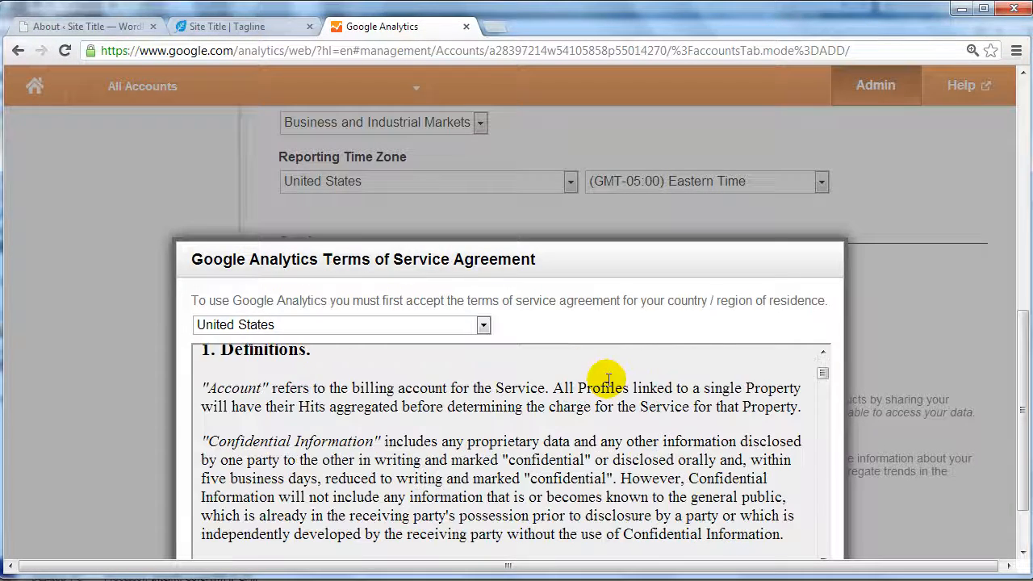
{"action": "scroll", "coordinate": [841, 293], "scroll_direction": "down", "scroll_amount": 2}
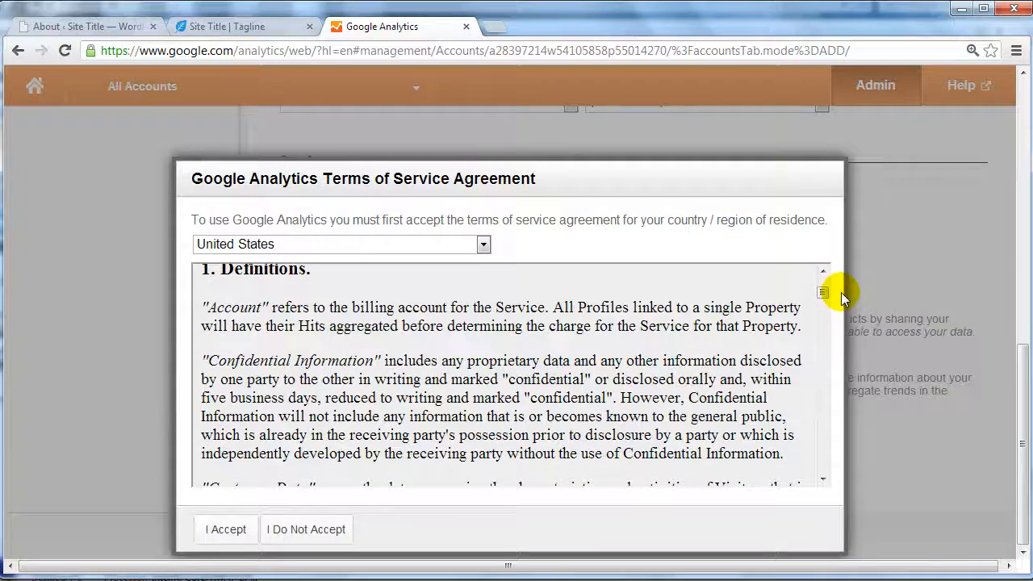
{"action": "left_click", "coordinate": [241, 530]}
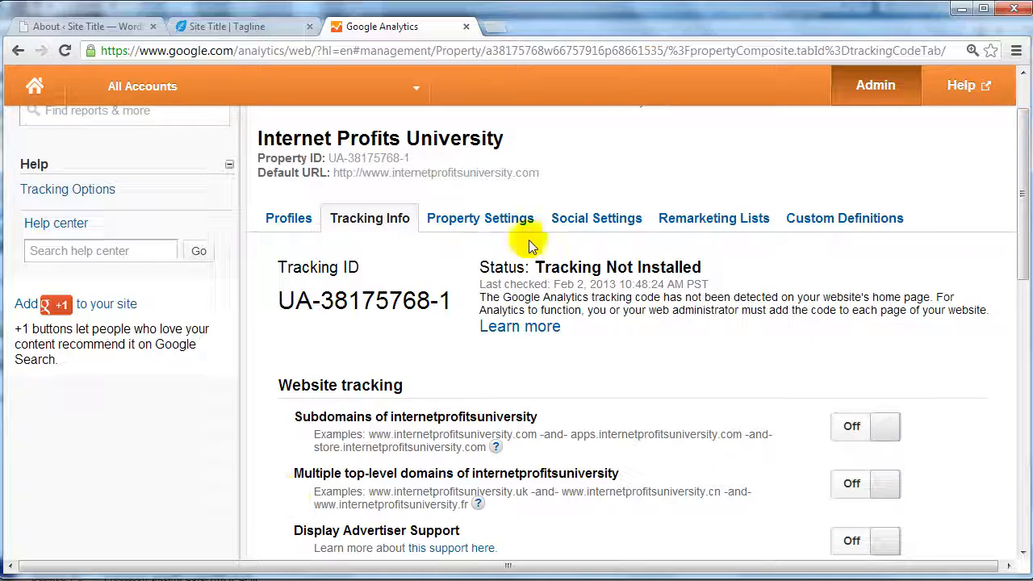
Examine the new property's tracking ID and the tracking code script provided for its web pages
{"action": "left_click_drag", "start_coordinate": [274, 299], "coordinate": [449, 300]}
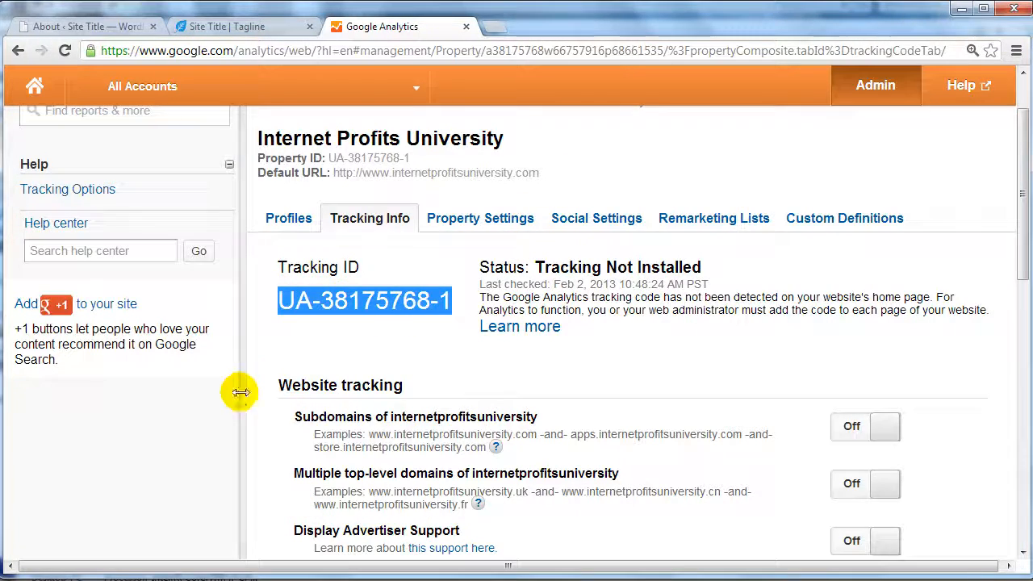
{"action": "scroll", "coordinate": [240, 392], "scroll_direction": "down", "scroll_amount": 7}
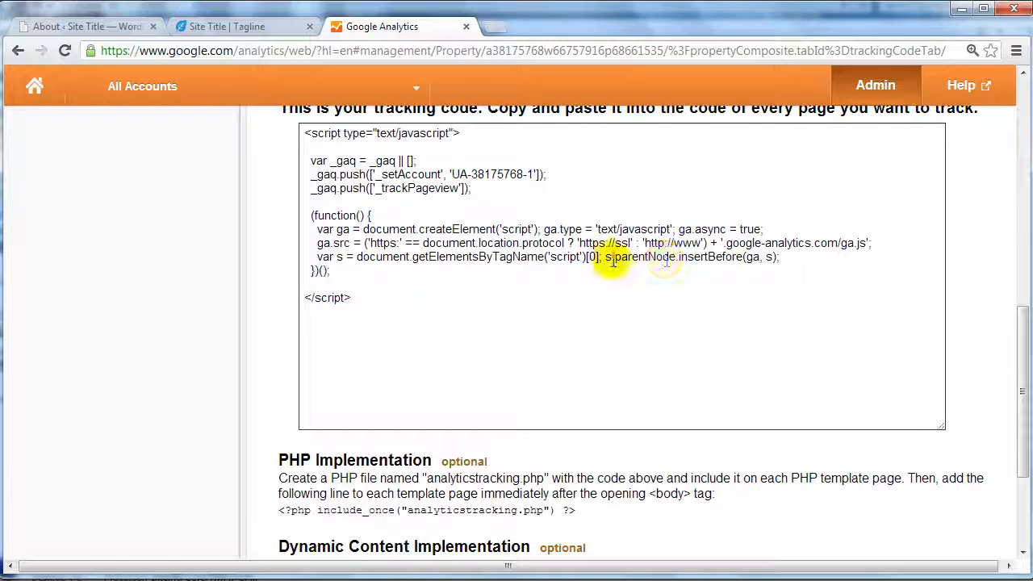
{"action": "scroll", "coordinate": [564, 285], "scroll_direction": "up", "scroll_amount": 2}
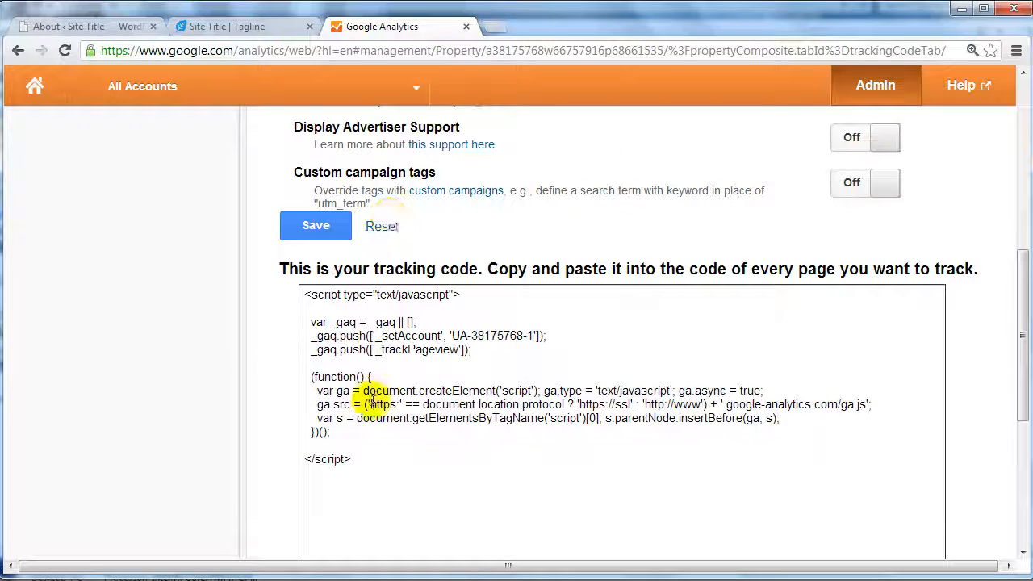
{"action": "scroll", "coordinate": [379, 394], "scroll_direction": "down", "scroll_amount": 1}
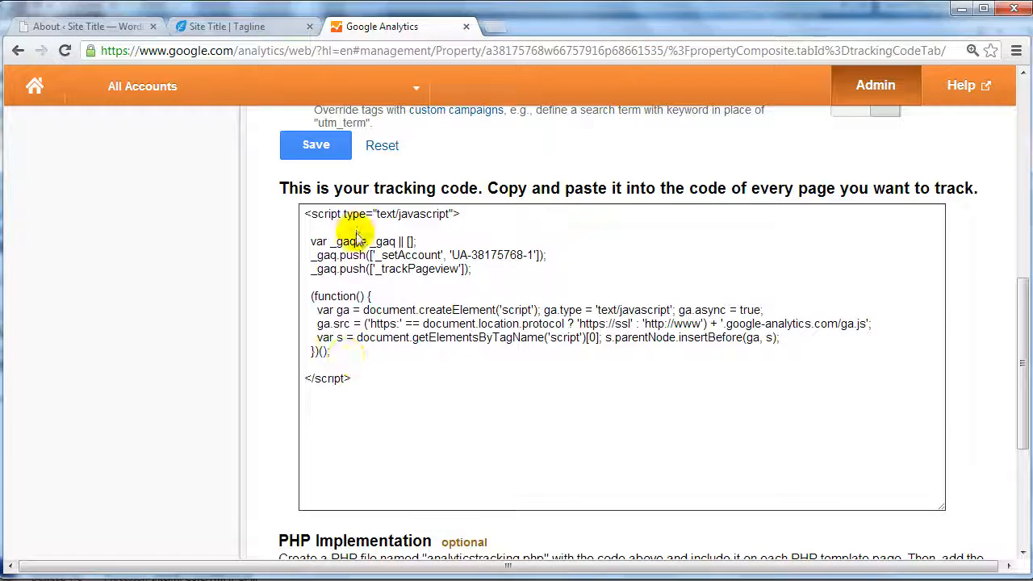
{"action": "scroll", "coordinate": [265, 275], "scroll_direction": "up", "scroll_amount": 6}
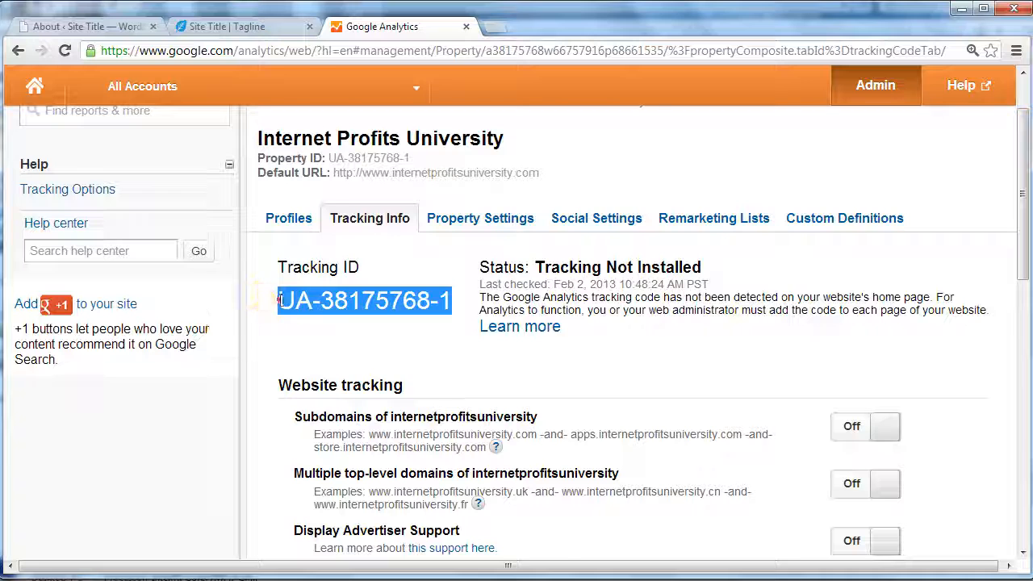
Copy the tracking ID of the Internet Profits University property
{"action": "left_click_drag", "start_coordinate": [279, 300], "coordinate": [454, 299]}
{"action": "right_click", "coordinate": [440, 301]}
{"action": "left_click", "coordinate": [468, 302]}
{"action": "left_click", "coordinate": [450, 300]}
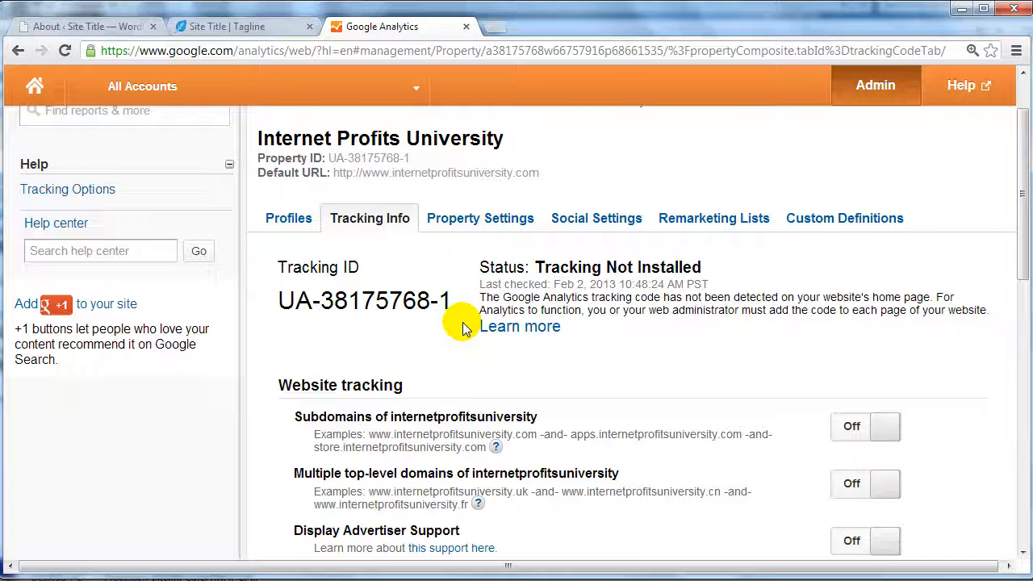
Open the social settings of the Internet Profits University property
{"action": "scroll", "coordinate": [466, 328], "scroll_direction": "down", "scroll_amount": 1}
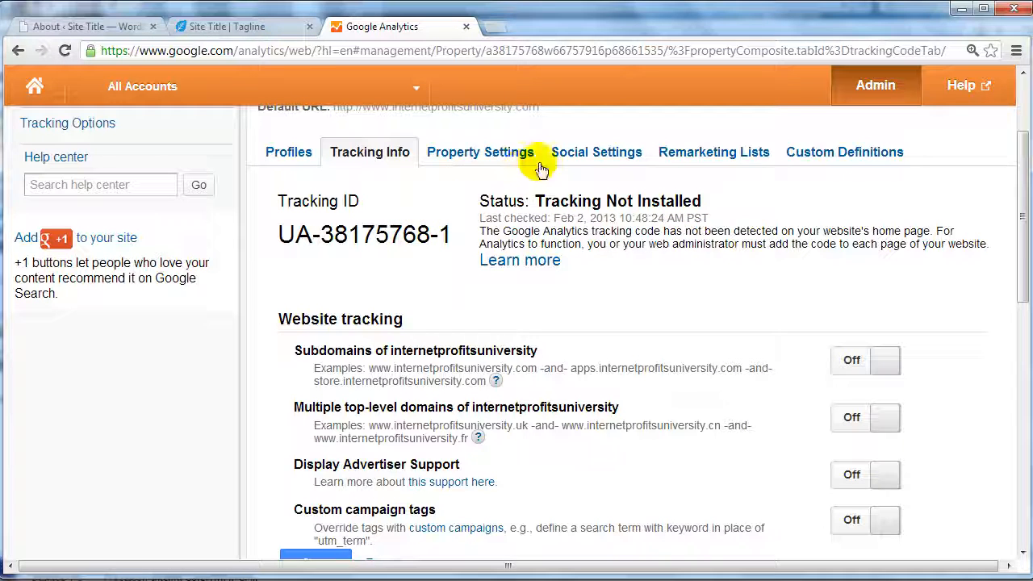
{"action": "left_click", "coordinate": [603, 156]}
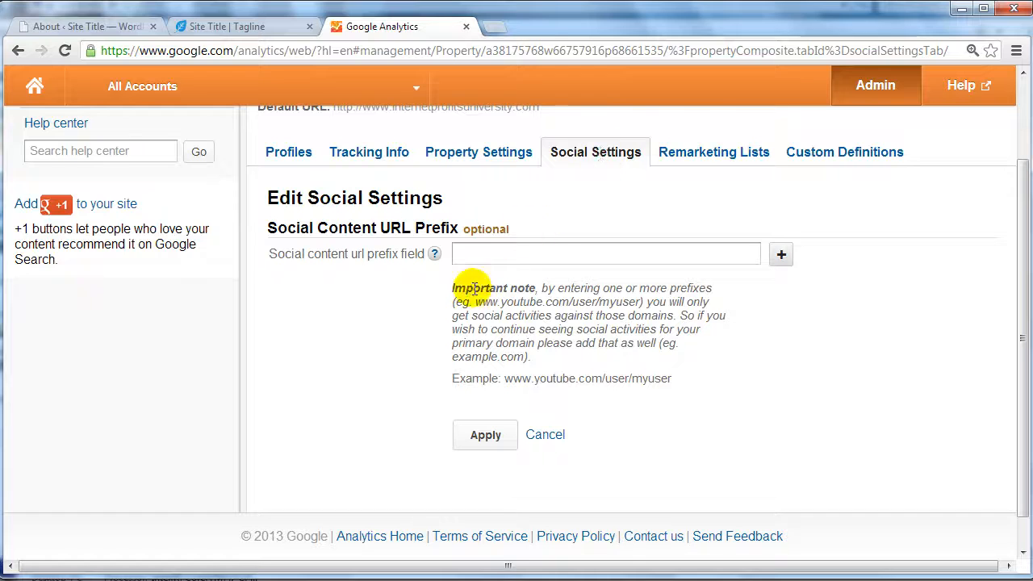
Examine the example social content URL prefix, and return to the property's tracking info
{"action": "left_click_drag", "start_coordinate": [667, 378], "coordinate": [508, 378]}
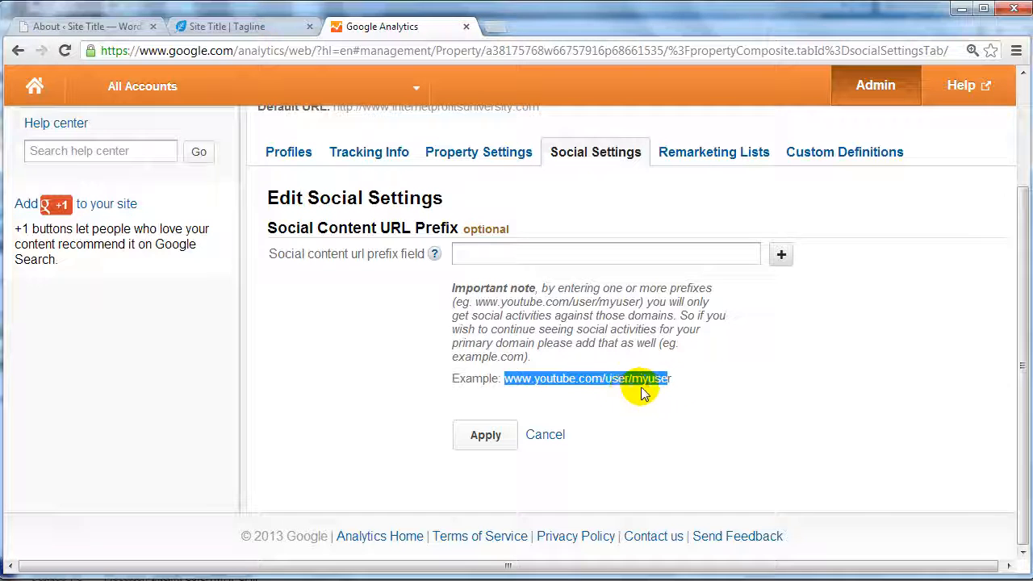
{"action": "left_click", "coordinate": [553, 255]}
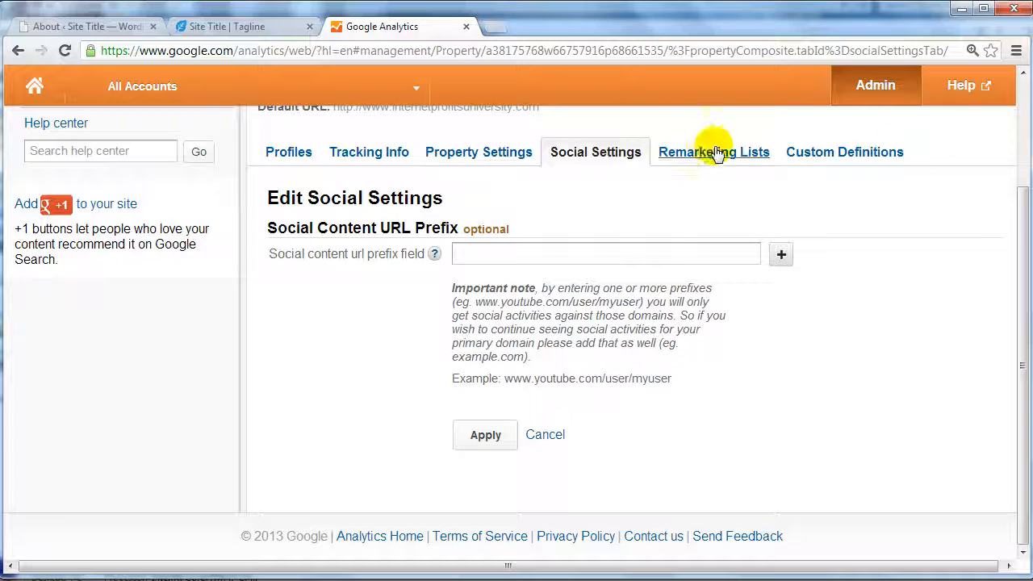
{"action": "left_click", "coordinate": [395, 161]}
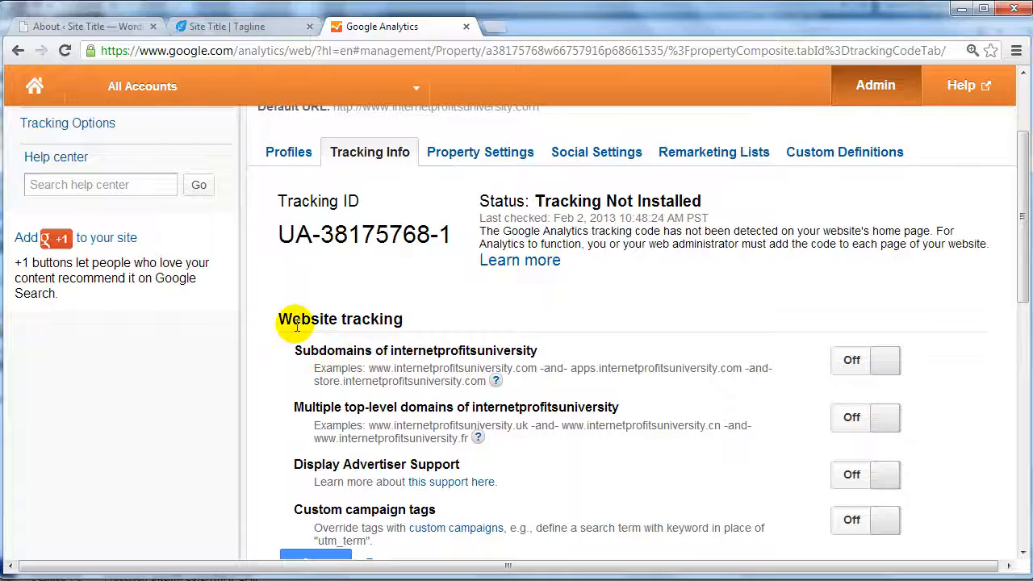
Switch to the WordPress dashboard and search for new plugins with the keyword "google analytics"
{"action": "left_click", "coordinate": [123, 32]}
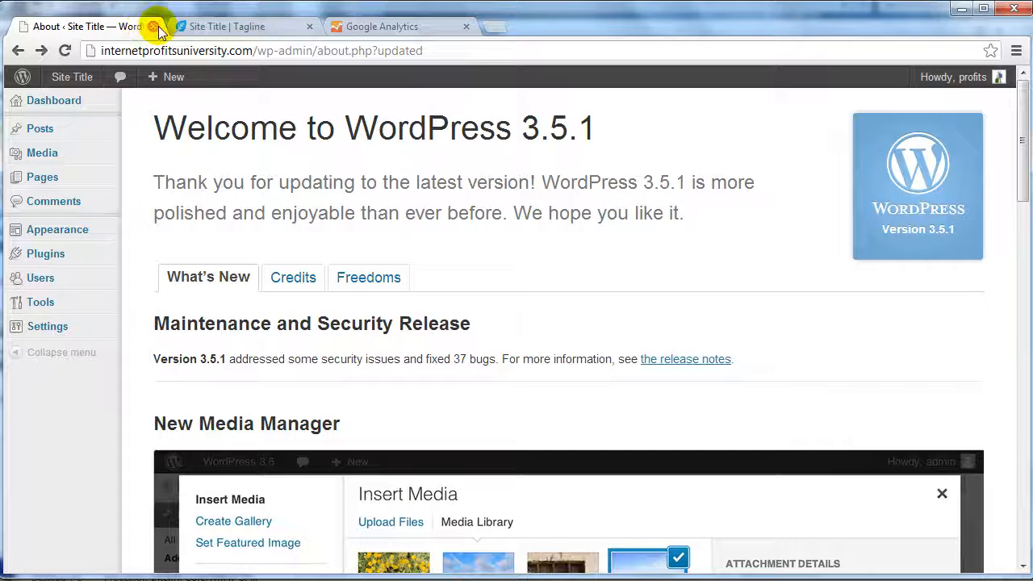
{"action": "mouse_move", "coordinate": [45, 253]}
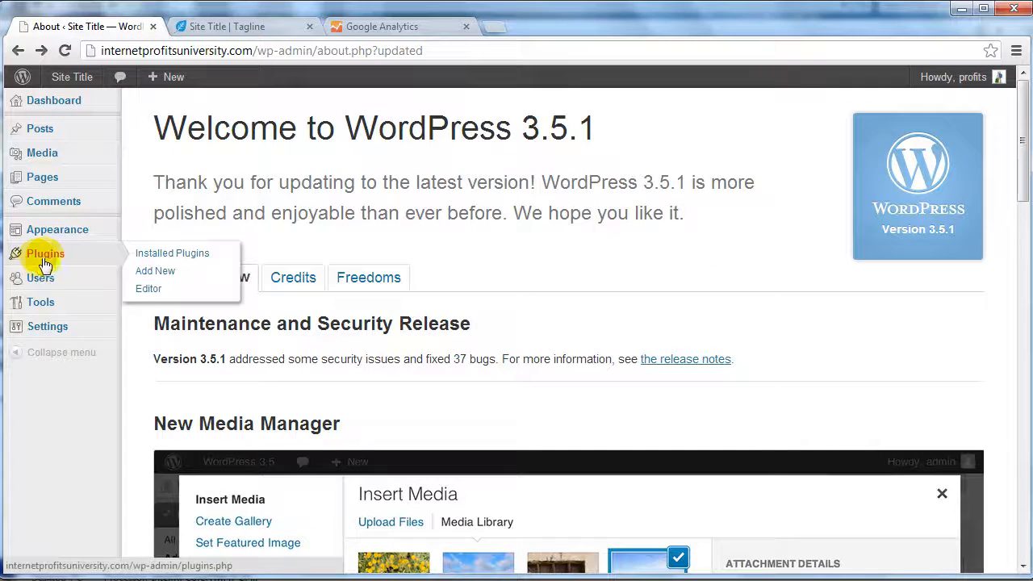
{"action": "left_click", "coordinate": [172, 273]}
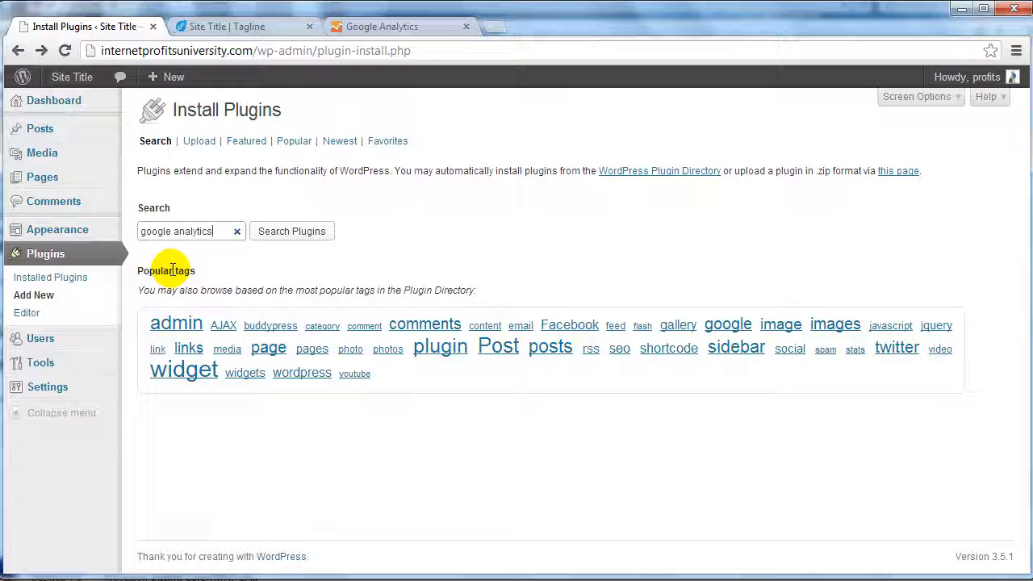
{"action": "key", "text": "ctrl+a"}
{"action": "key", "text": "BackSpace"}
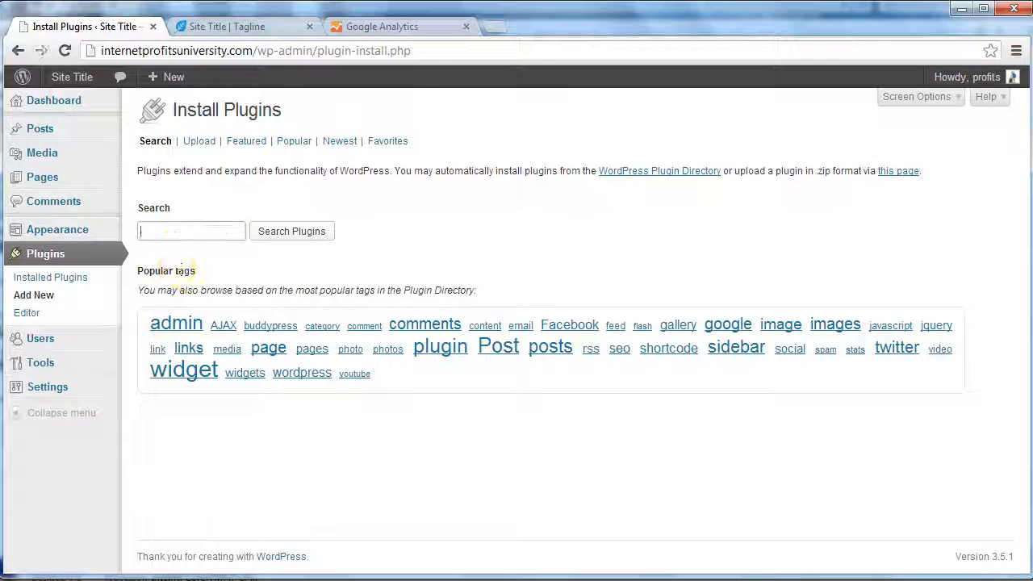
{"action": "type", "text": "goo"}
{"action": "left_click", "coordinate": [206, 248]}
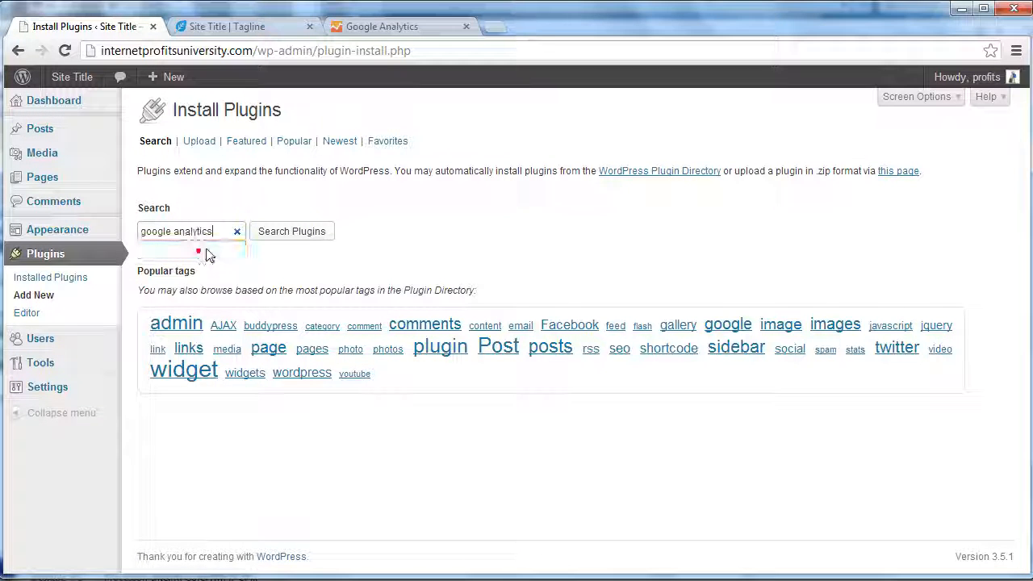
{"action": "left_click", "coordinate": [298, 231]}
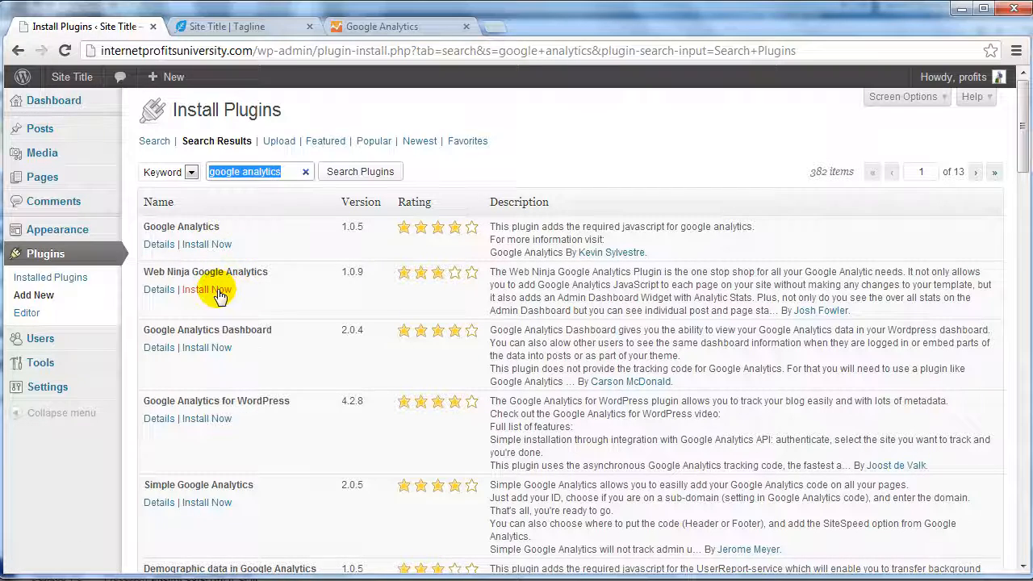
Install the Super Simple Google Analytics plugin from the search results, proceeding with the prefilled FTP connection details
{"action": "left_click", "coordinate": [299, 276]}
{"action": "scroll", "coordinate": [293, 363], "scroll_direction": "down", "scroll_amount": 2}
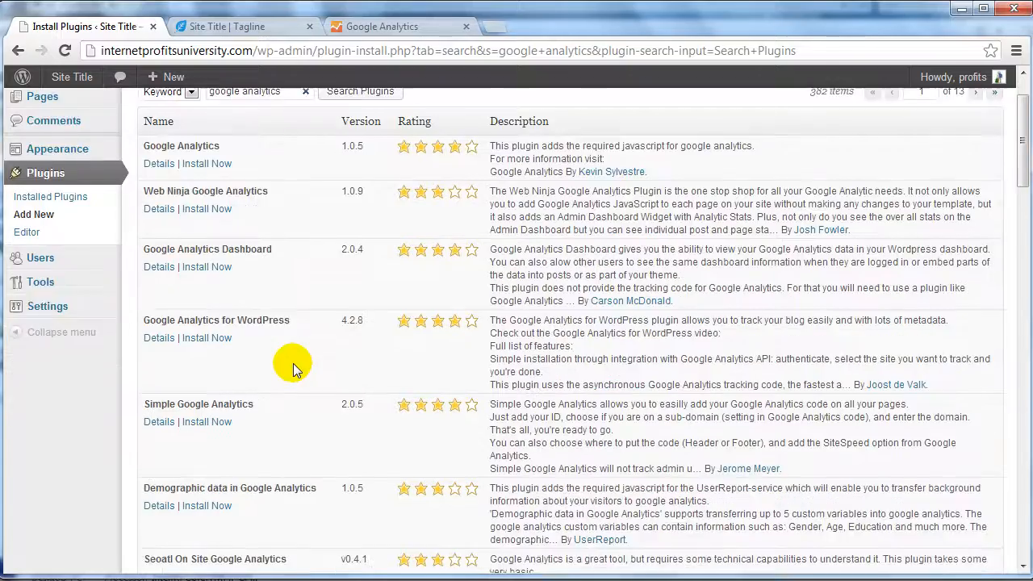
{"action": "scroll", "coordinate": [293, 363], "scroll_direction": "down", "scroll_amount": 4}
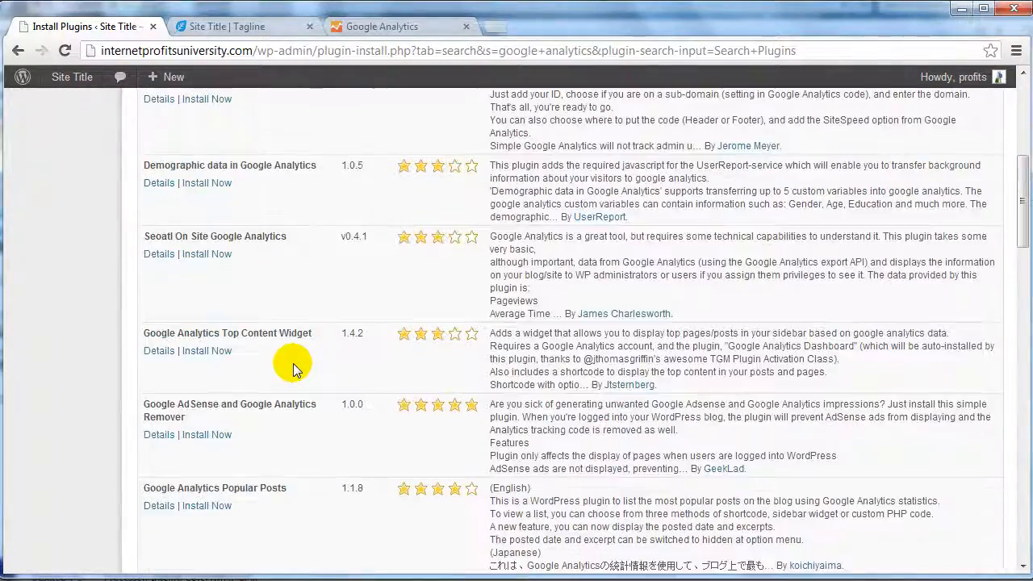
{"action": "scroll", "coordinate": [293, 363], "scroll_direction": "down", "scroll_amount": 2}
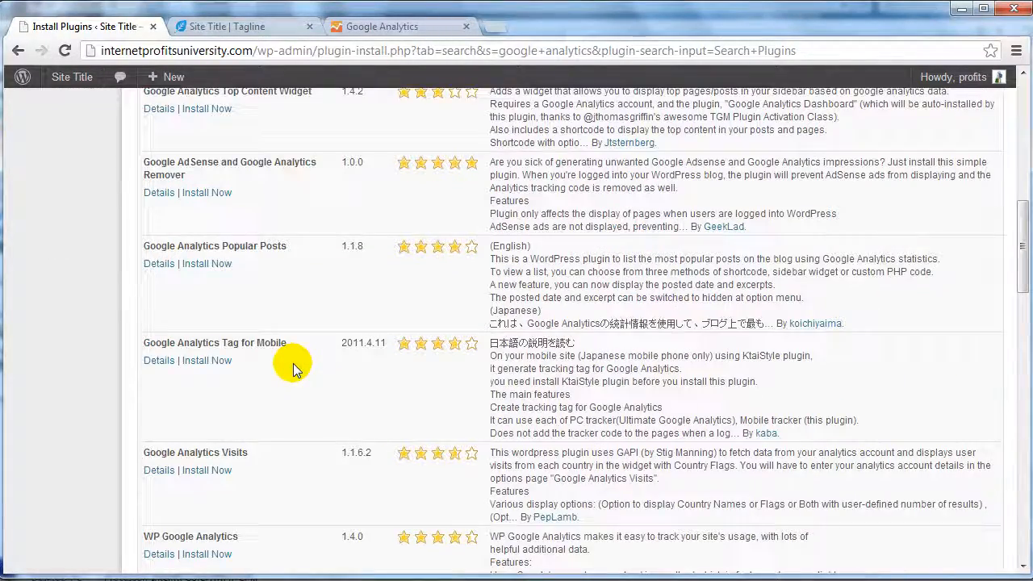
{"action": "scroll", "coordinate": [293, 364], "scroll_direction": "up", "scroll_amount": 1}
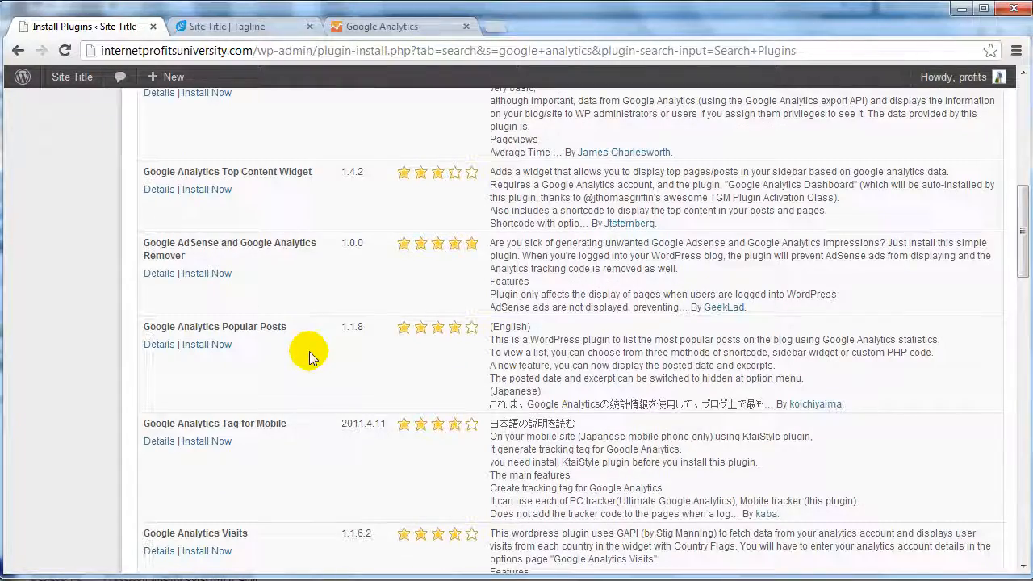
{"action": "scroll", "coordinate": [309, 355], "scroll_direction": "down", "scroll_amount": 4}
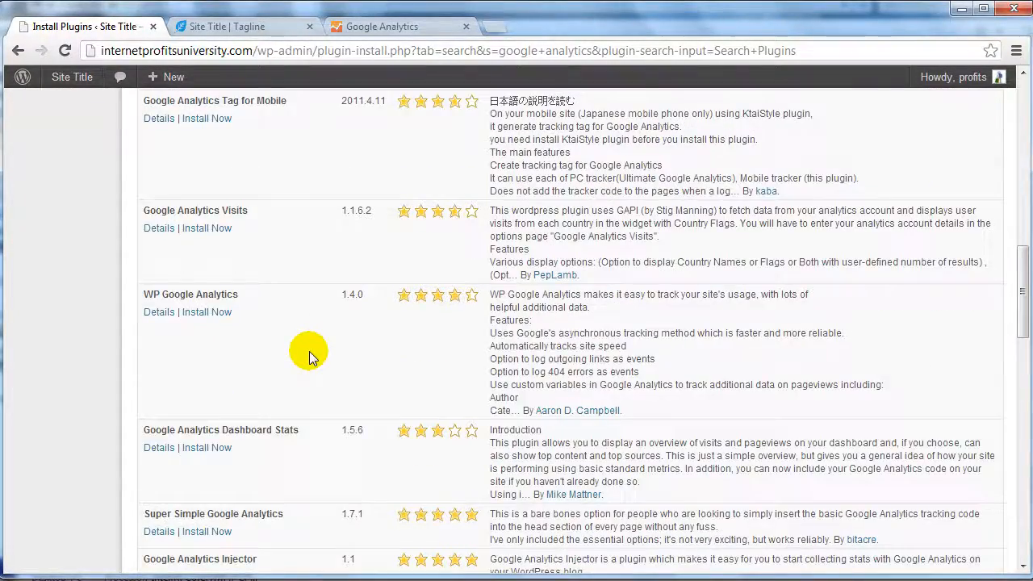
{"action": "scroll", "coordinate": [309, 355], "scroll_direction": "down", "scroll_amount": 2}
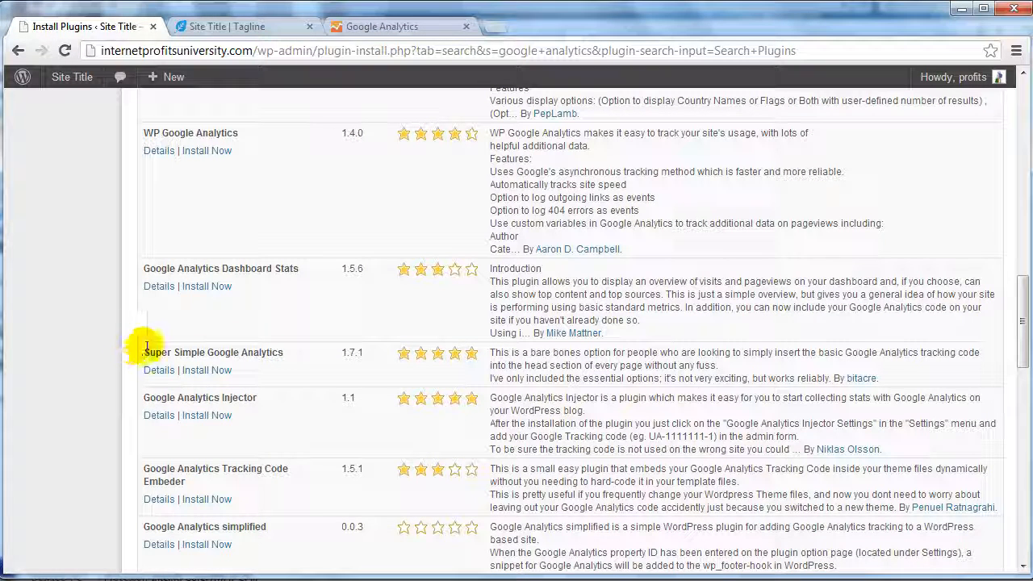
{"action": "left_click_drag", "start_coordinate": [145, 352], "coordinate": [285, 352]}
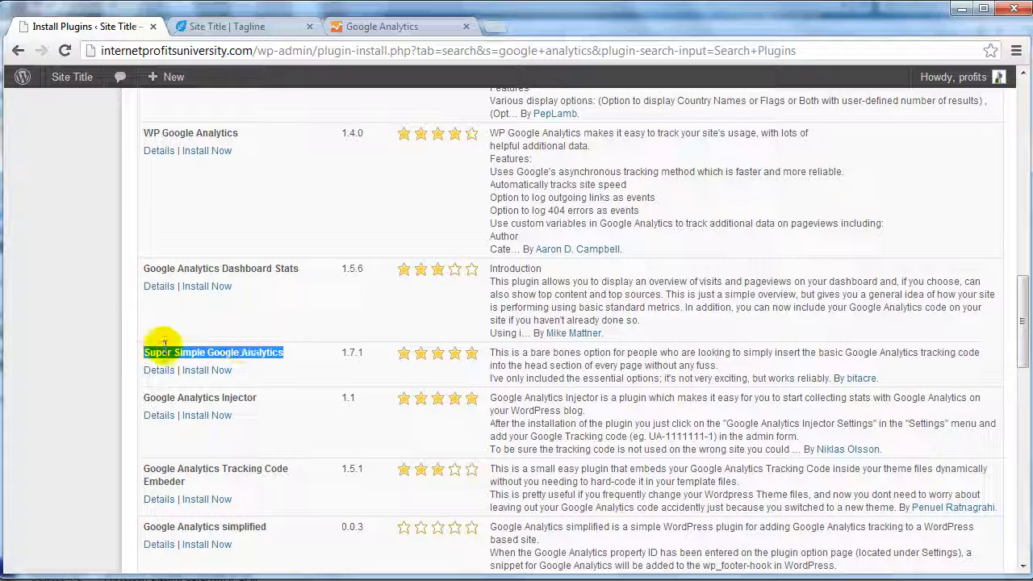
{"action": "left_click", "coordinate": [248, 348]}
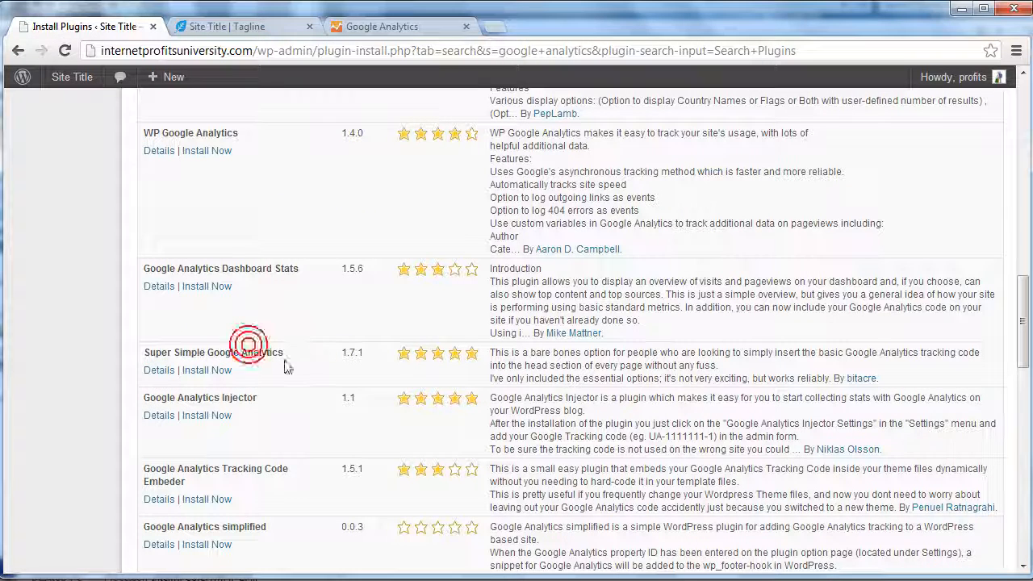
{"action": "left_click", "coordinate": [207, 371]}
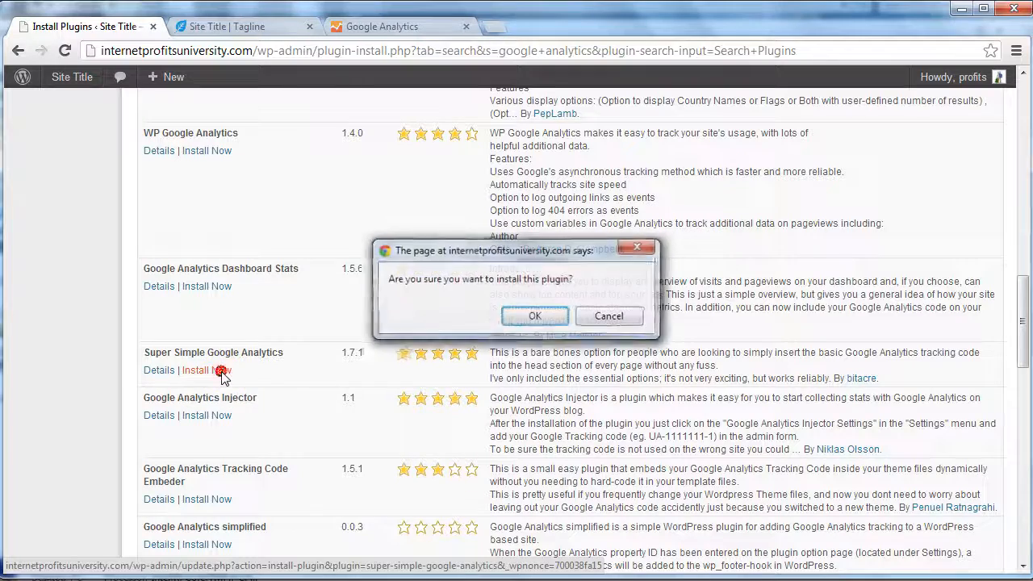
{"action": "left_click", "coordinate": [537, 316]}
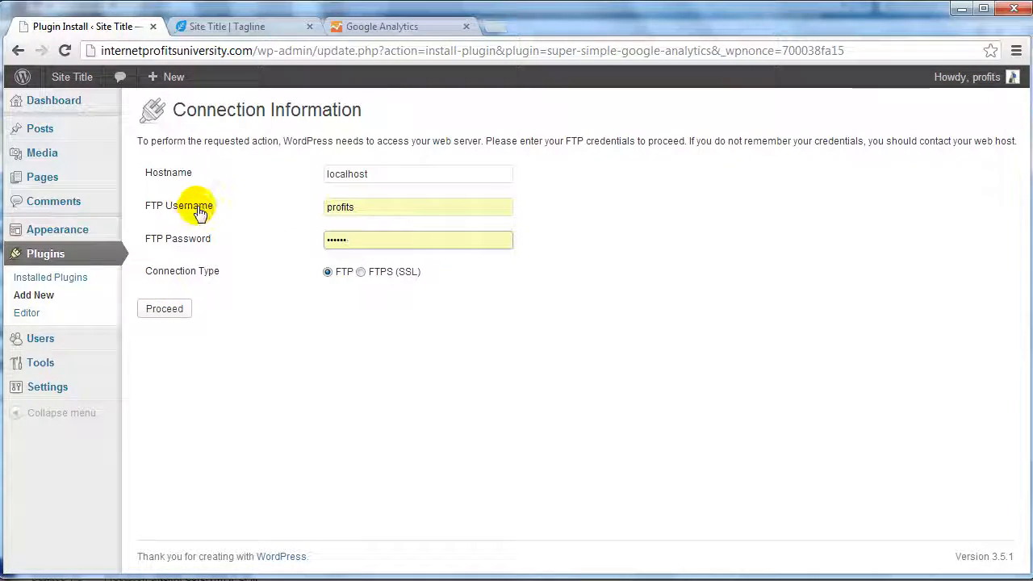
{"action": "left_click", "coordinate": [179, 312]}
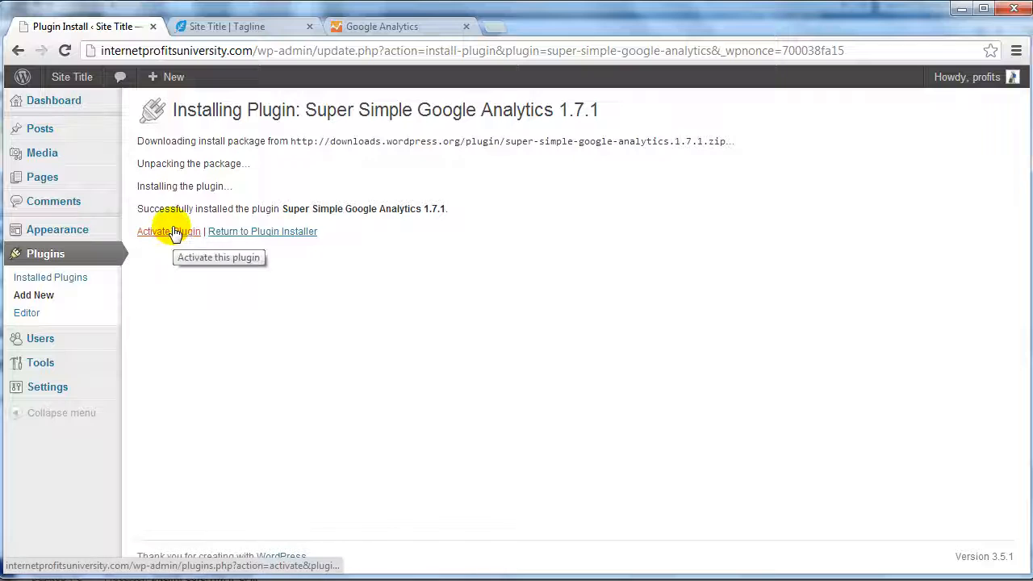
Activate the Super Simple Google Analytics plugin and open its settings page
{"action": "left_click", "coordinate": [175, 233]}
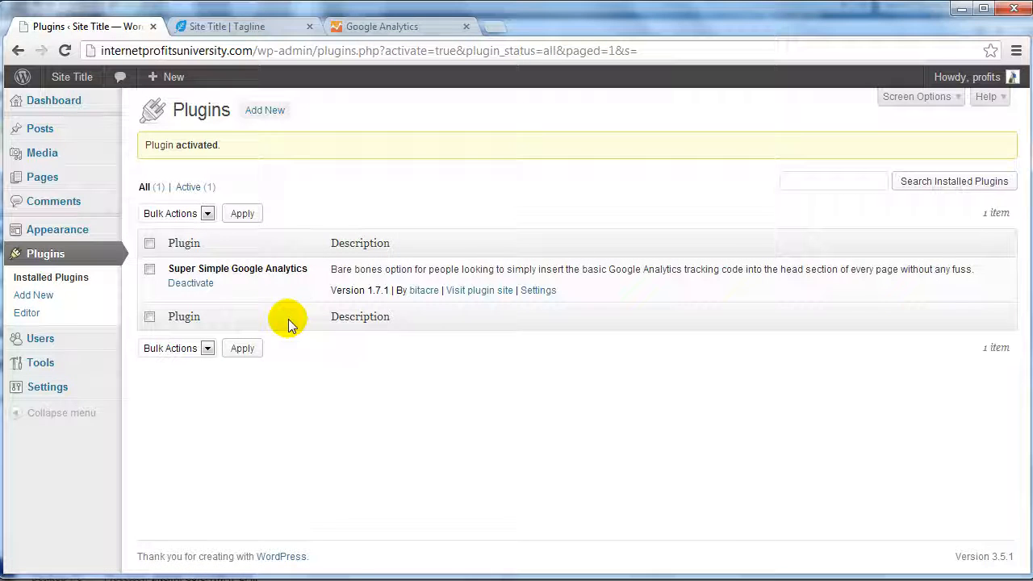
{"action": "mouse_move", "coordinate": [103, 391]}
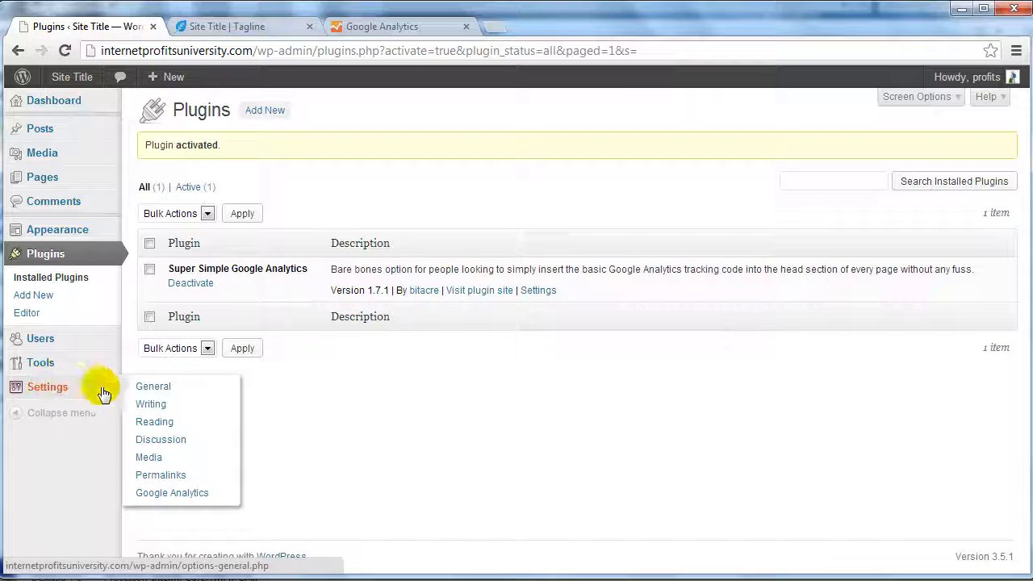
{"action": "left_click", "coordinate": [175, 494]}
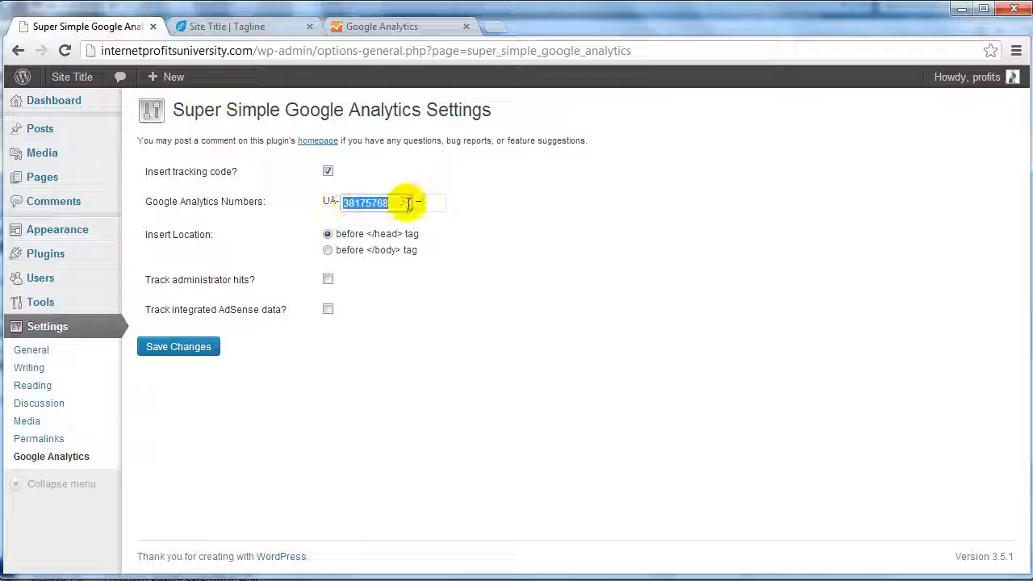
Copy the account number portion of the Google Analytics tracking ID into the plugin's first Google Analytics number field
{"action": "key", "text": "Delete"}
{"action": "left_click", "coordinate": [403, 28]}
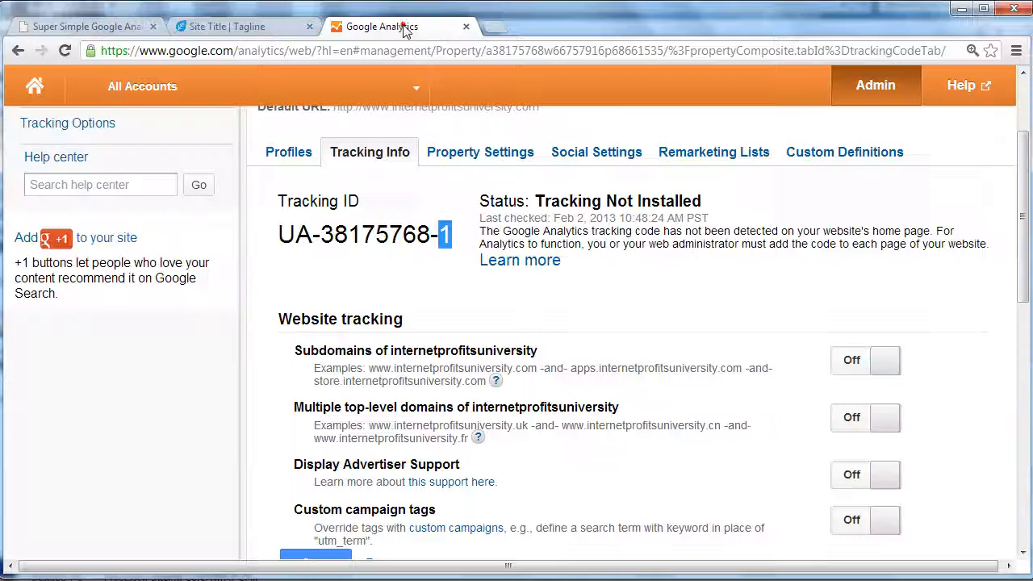
{"action": "left_click_drag", "start_coordinate": [316, 234], "coordinate": [424, 236]}
{"action": "key", "text": "ctrl+c"}
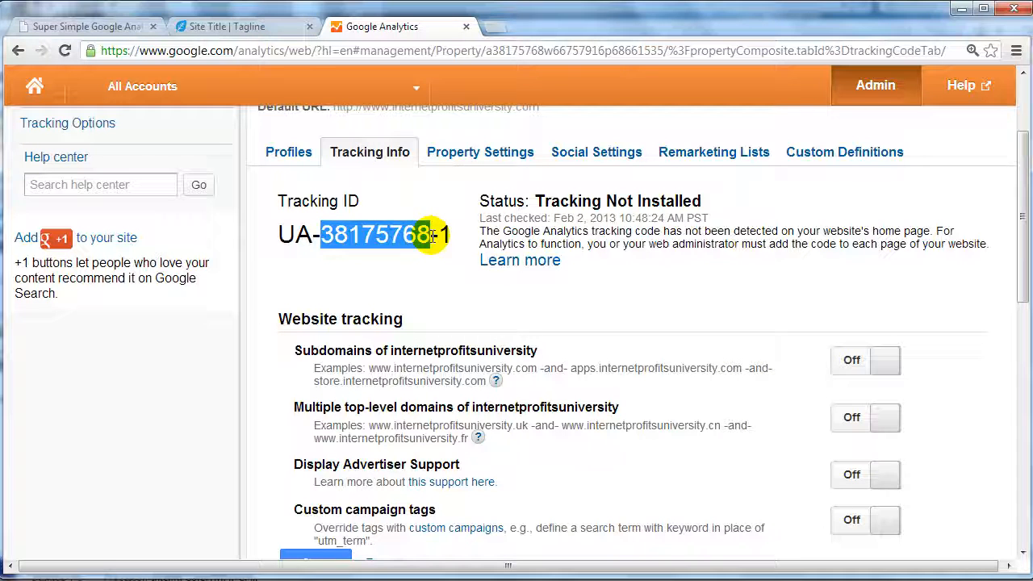
{"action": "left_click", "coordinate": [109, 24]}
{"action": "key", "text": "ctrl+v"}
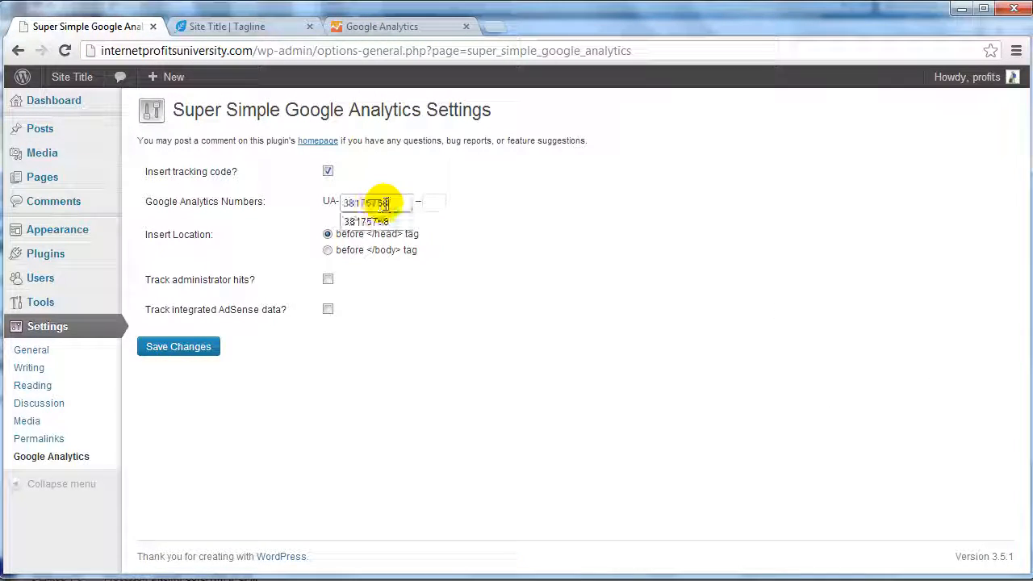
Copy the tracking ID's final digit, 1, into the second Google Analytics number field and save the plugin settings
{"action": "left_click", "coordinate": [430, 203]}
{"action": "left_click", "coordinate": [392, 27]}
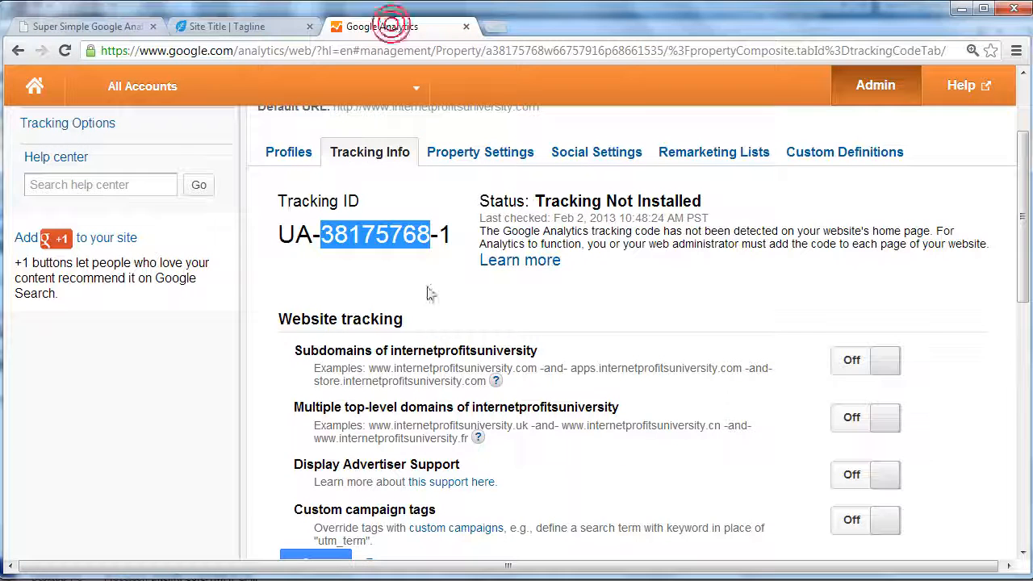
{"action": "double_click", "coordinate": [447, 230]}
{"action": "key", "text": "ctrl+c"}
{"action": "left_click", "coordinate": [74, 26]}
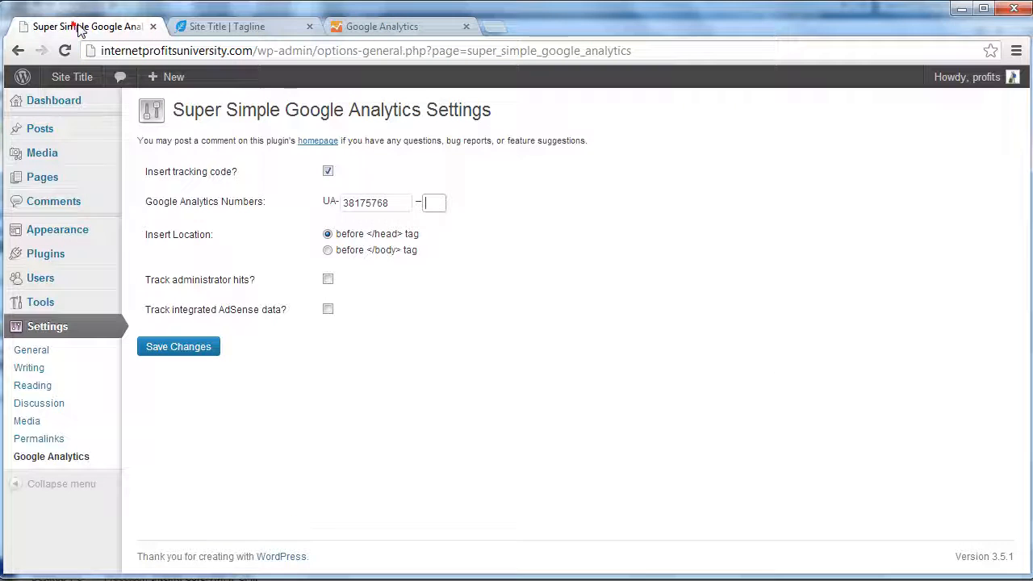
{"action": "key", "text": "ctrl+v"}
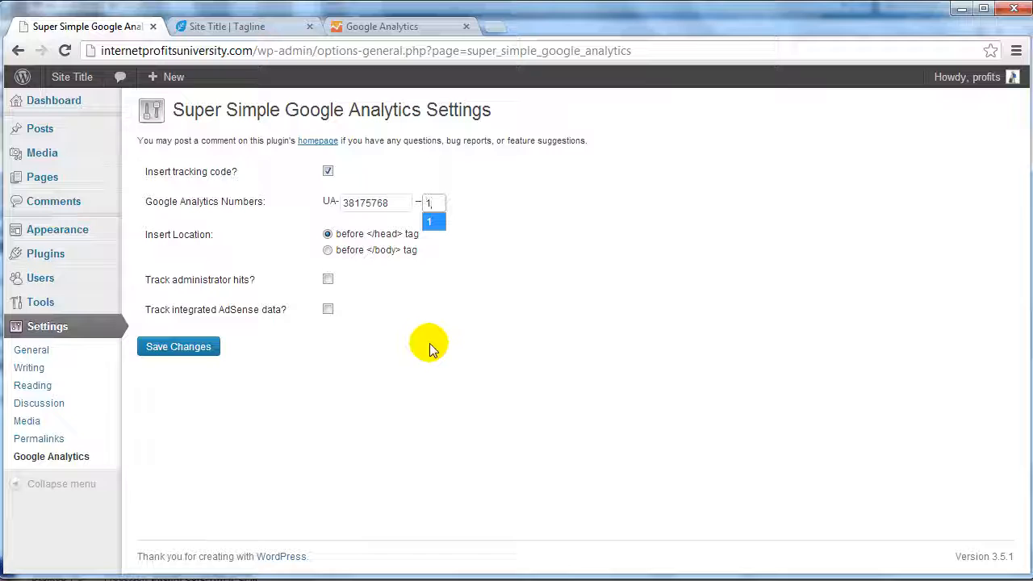
{"action": "left_click", "coordinate": [414, 355]}
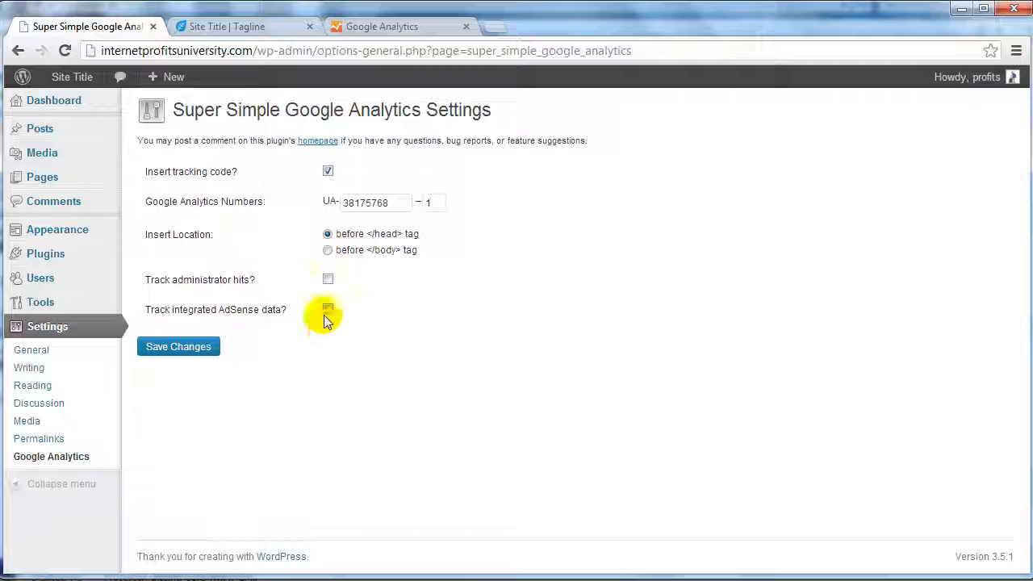
{"action": "left_click", "coordinate": [193, 349]}
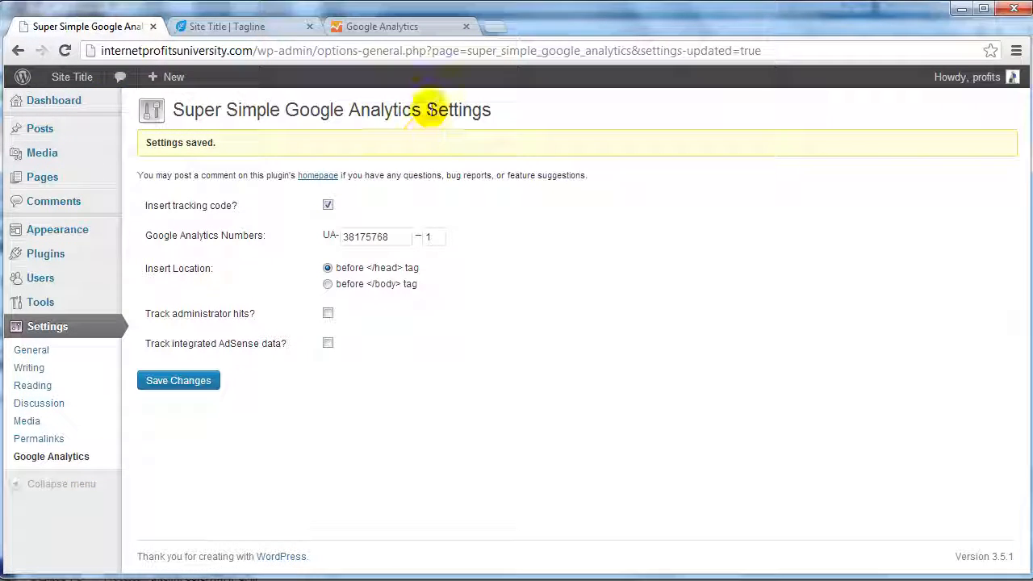
Check the property's tracking status in Google Analytics and return to the WordPress plugin settings
{"action": "left_click", "coordinate": [407, 27]}
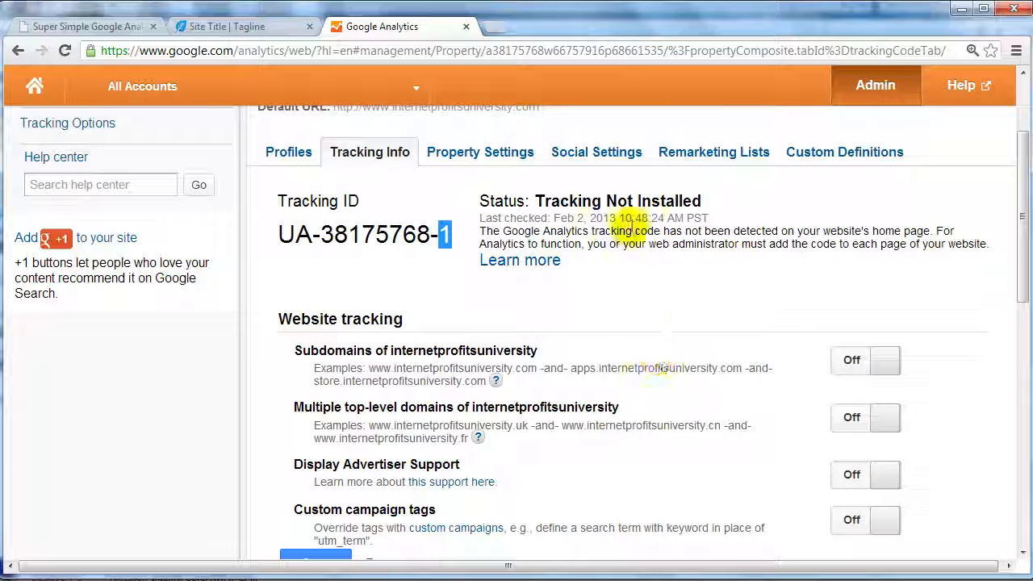
{"action": "left_click", "coordinate": [81, 27]}
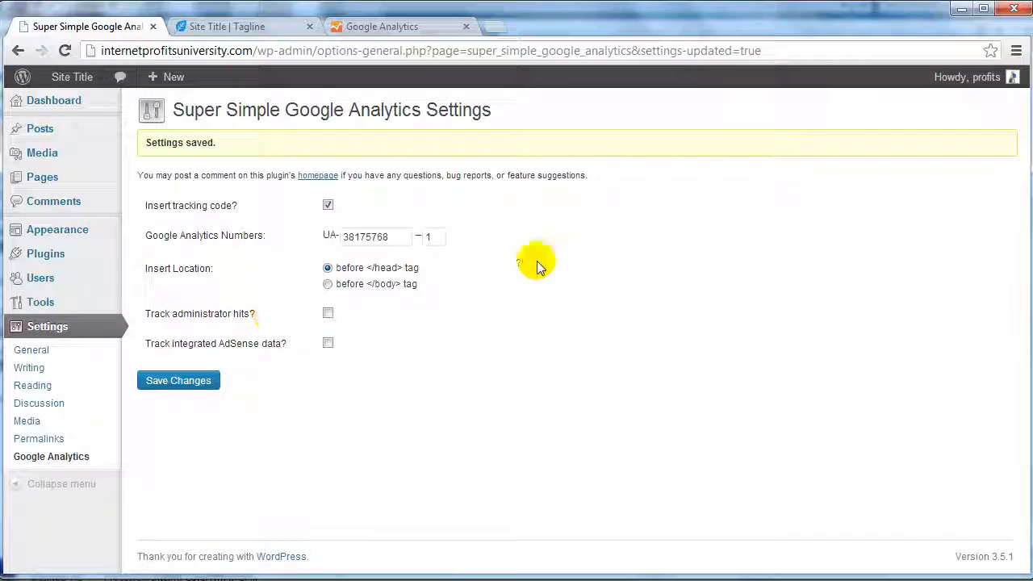